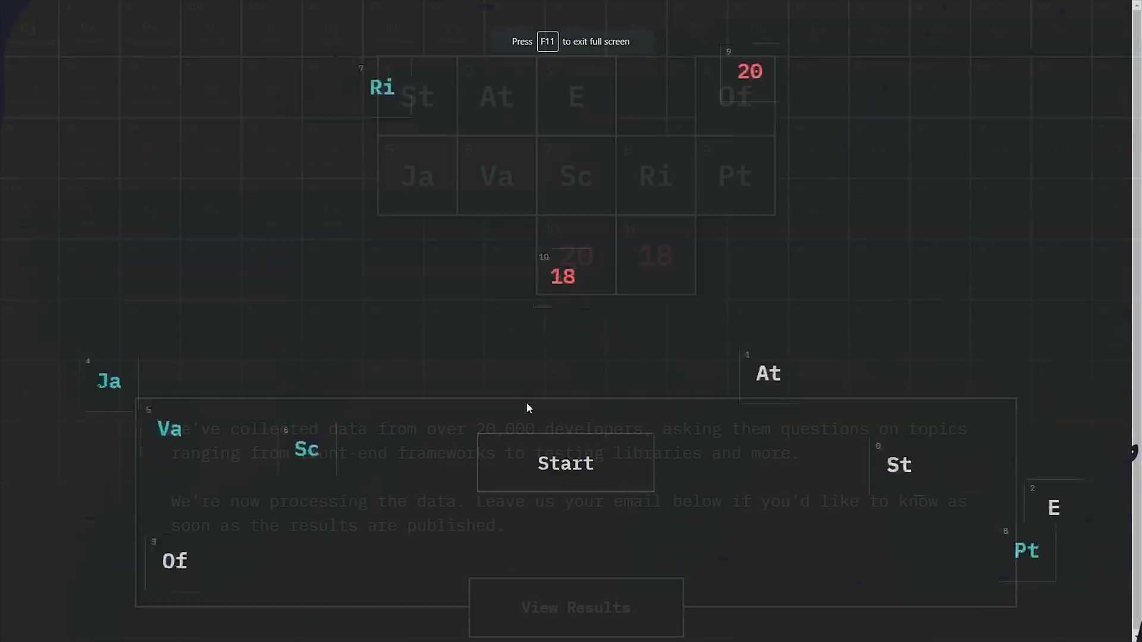
Enter the State of JavaScript 2018 results and reach the JavaScript Flavors overview chart
left_click(559, 462)
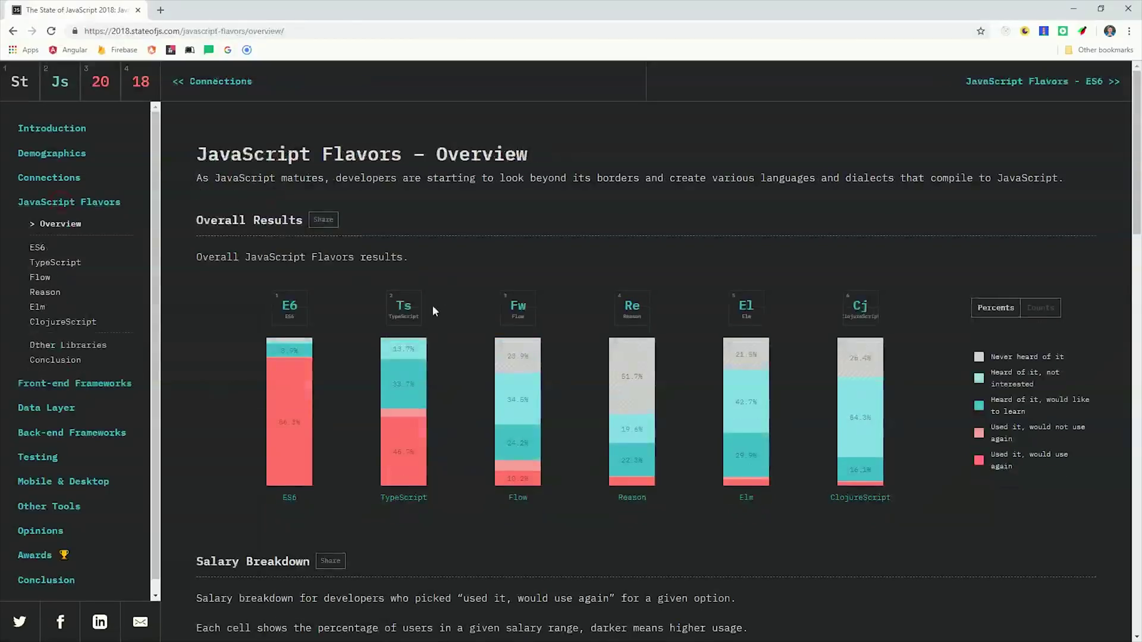
mouse_move(408, 440)
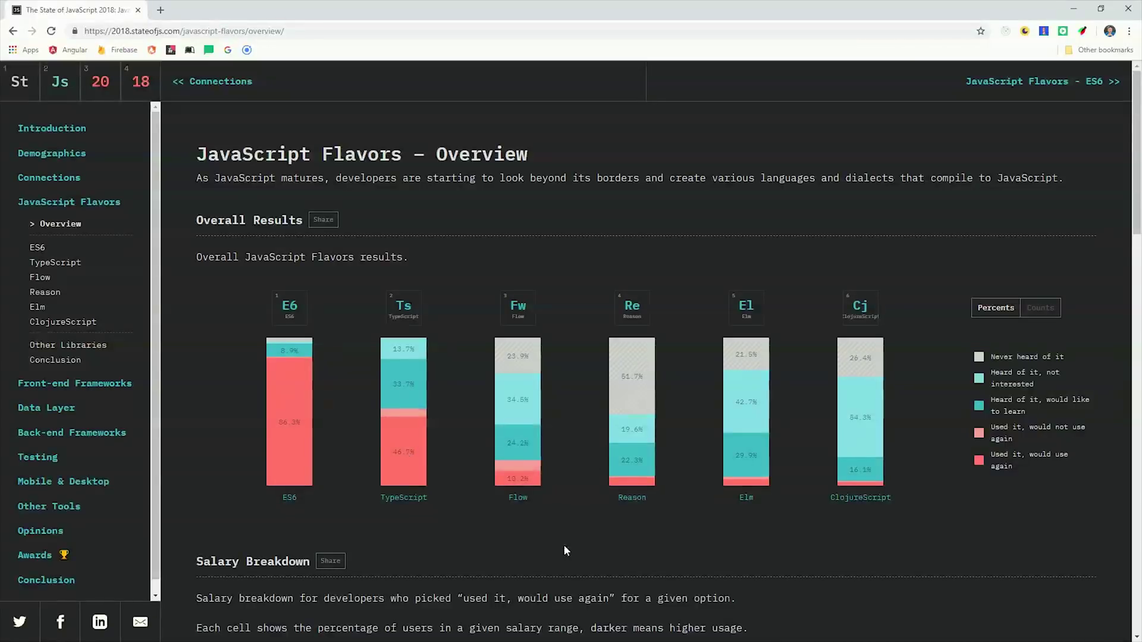
scroll(565, 547, "down", 3)
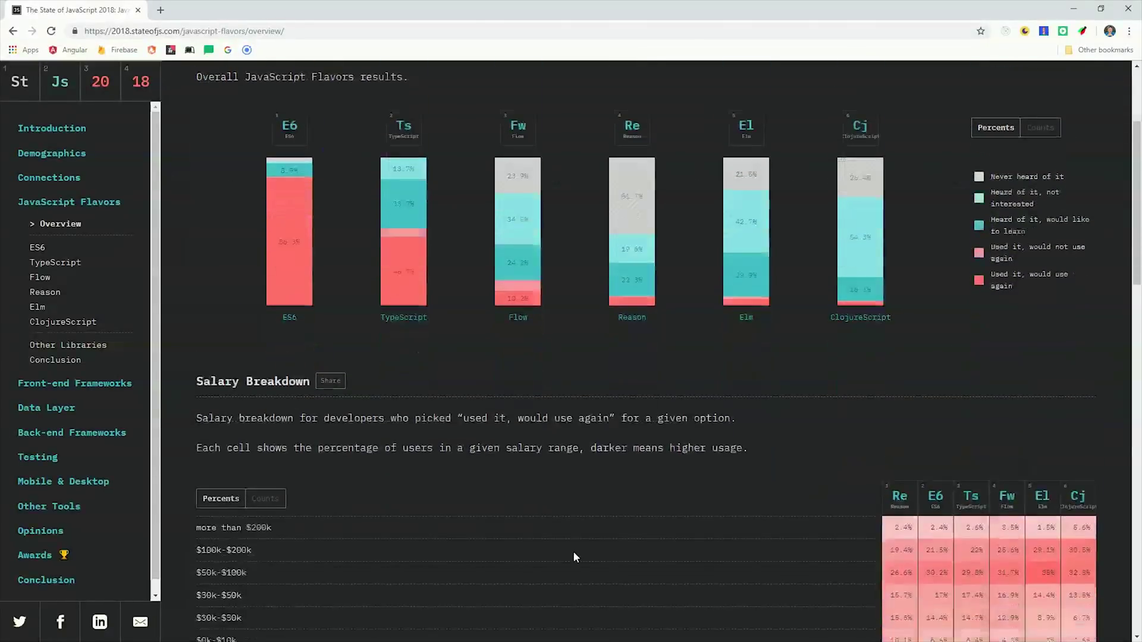
scroll(574, 549, "down", 3)
scroll(576, 548, "up", 3)
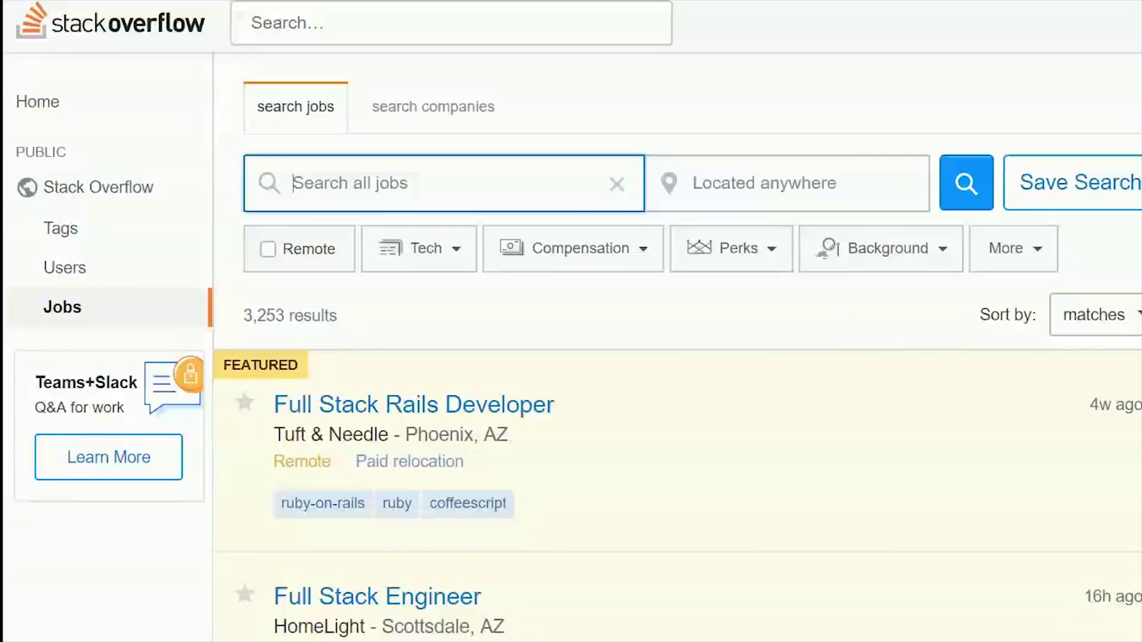
Search Stack Overflow Jobs for react, then angular, and check the 380-result count
type("react")
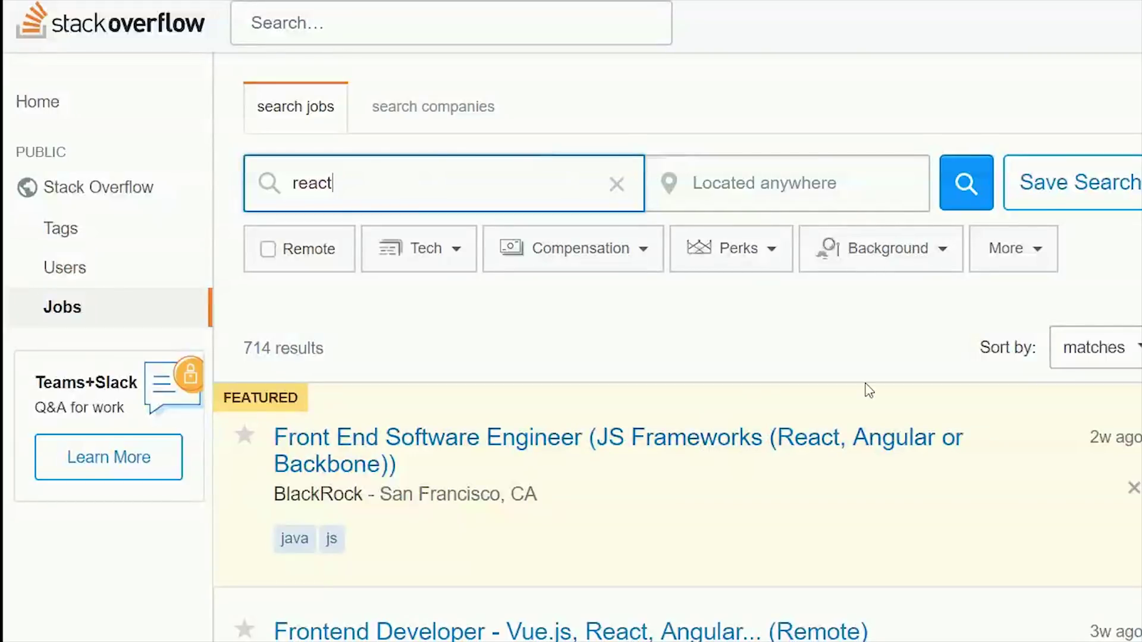
key("ctrl+a")
type("angular")
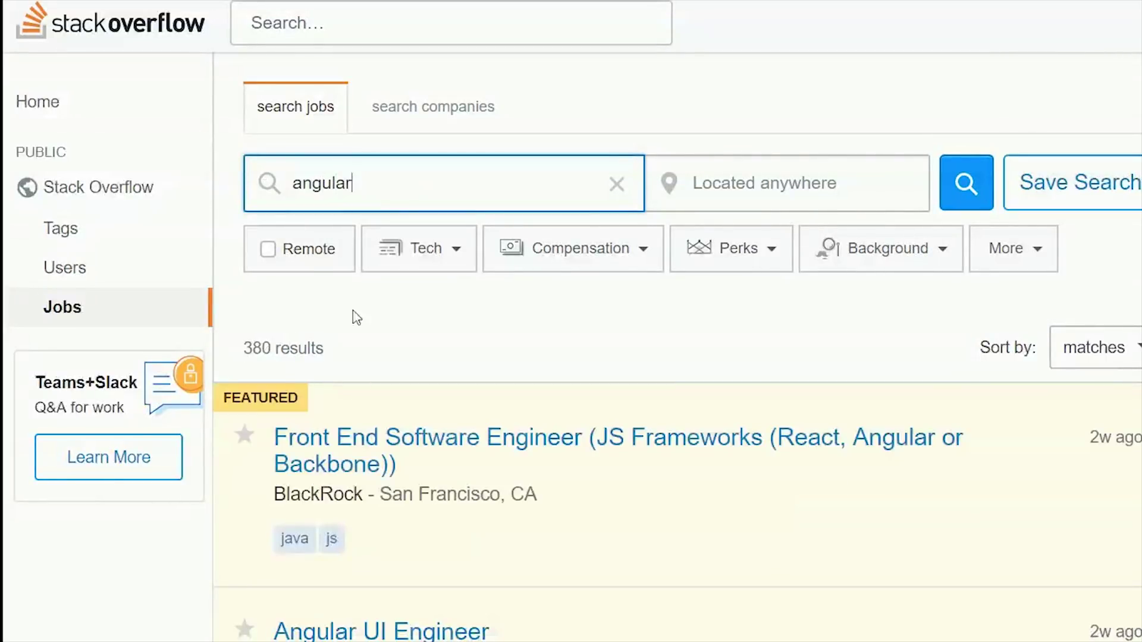
left_click_drag(275, 348, 243, 348)
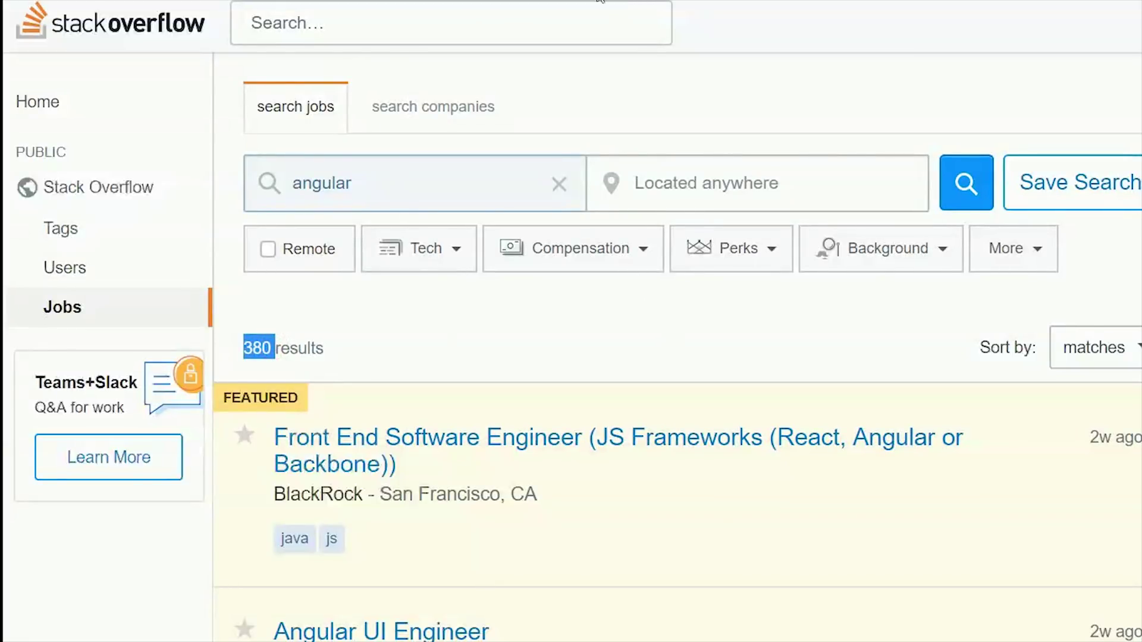
left_click(395, 364)
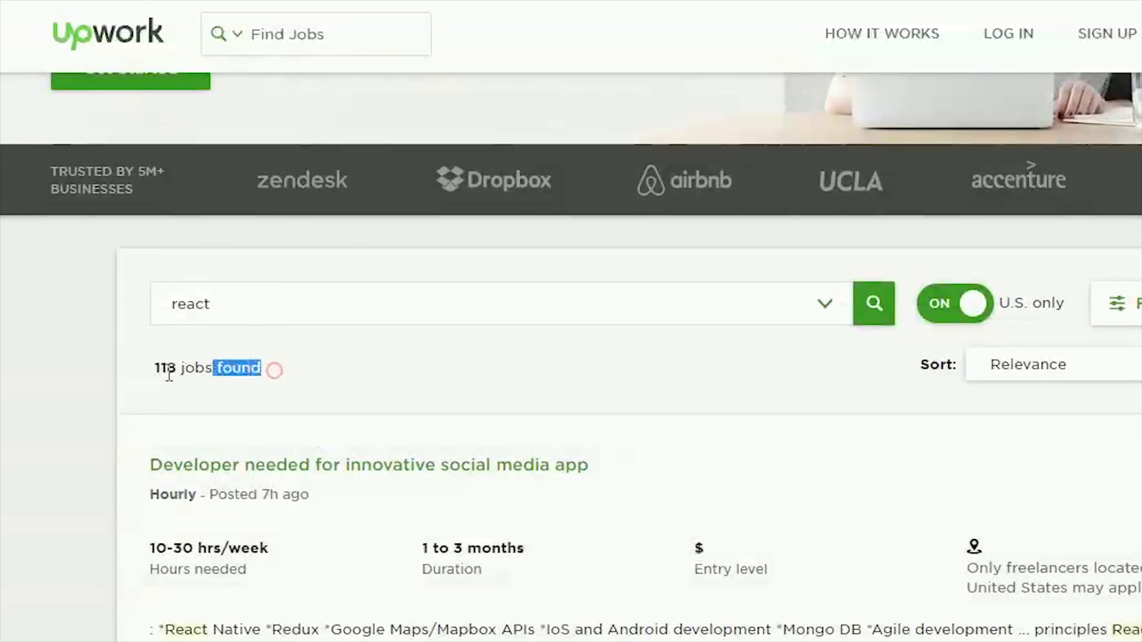
Replace react with angular in the Upwork job search, showing 66 jobs found
left_click(155, 371)
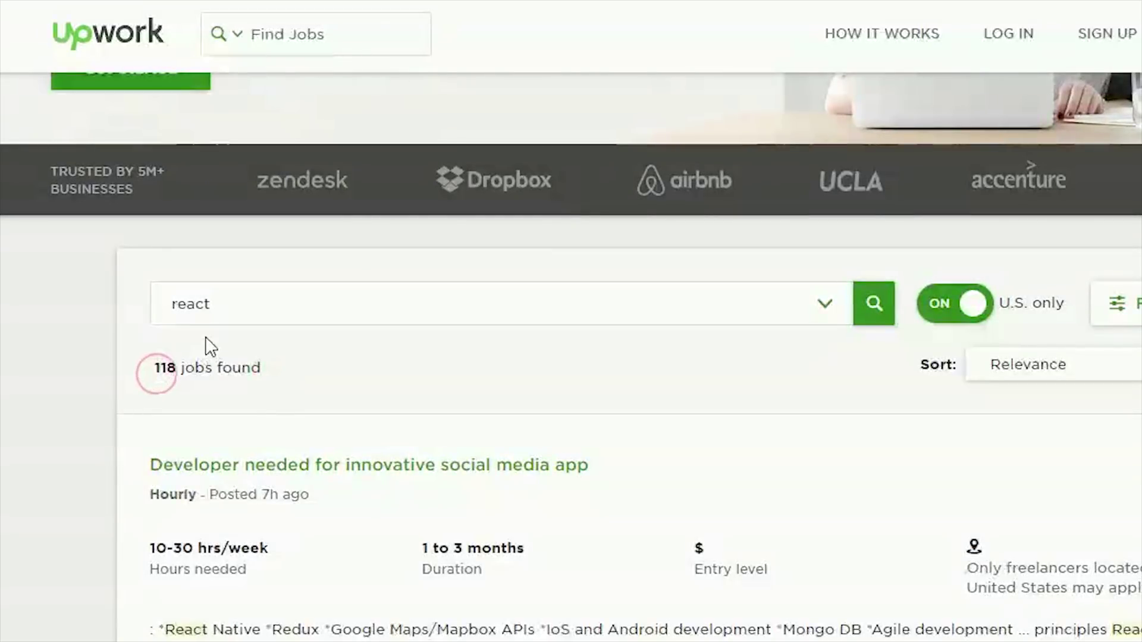
left_click(272, 311)
key("BackSpace")
key("BackSpace")
key("BackSpace")
key("BackSpace")
key("BackSpace")
type("angular")
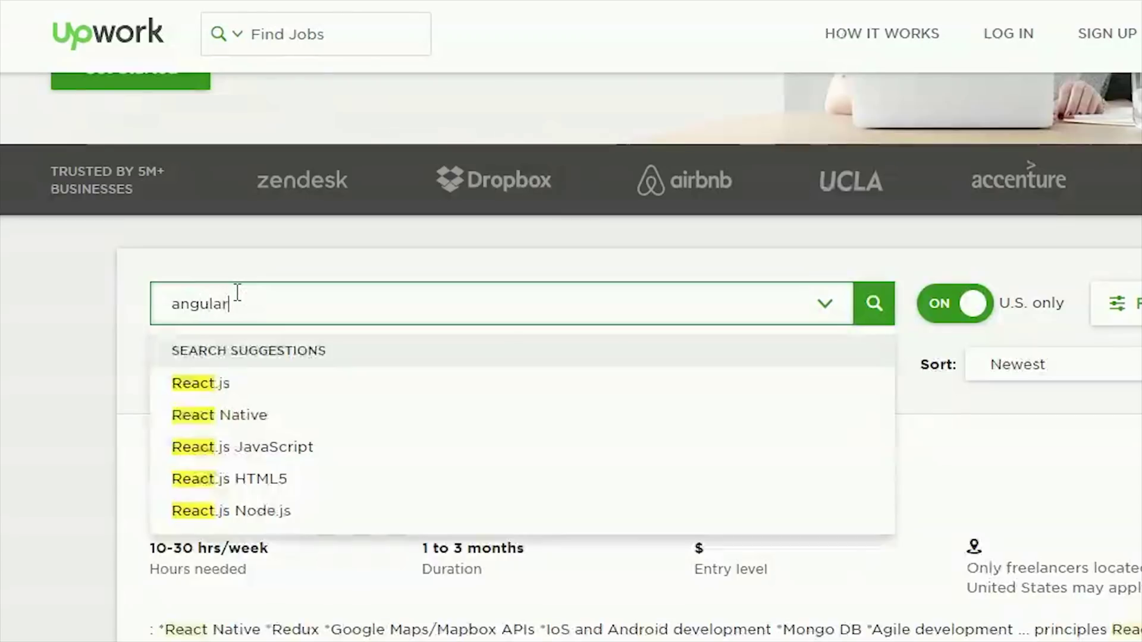
key("Return")
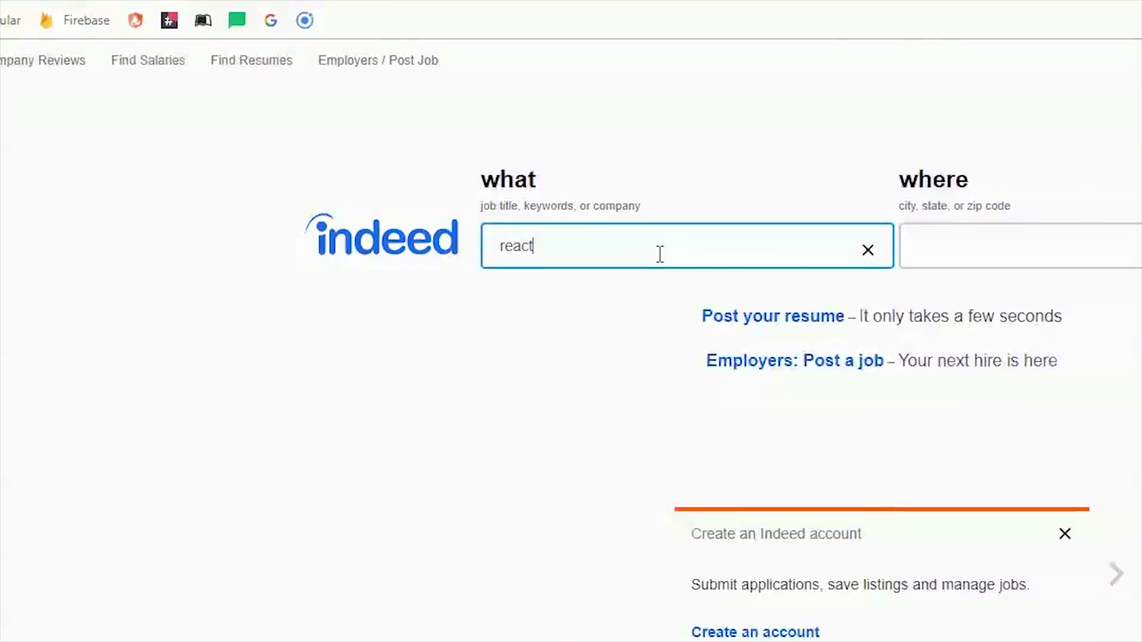
Run the Indeed react job search and browse the results, viewing the Ramp Service Agent job
key("Return")
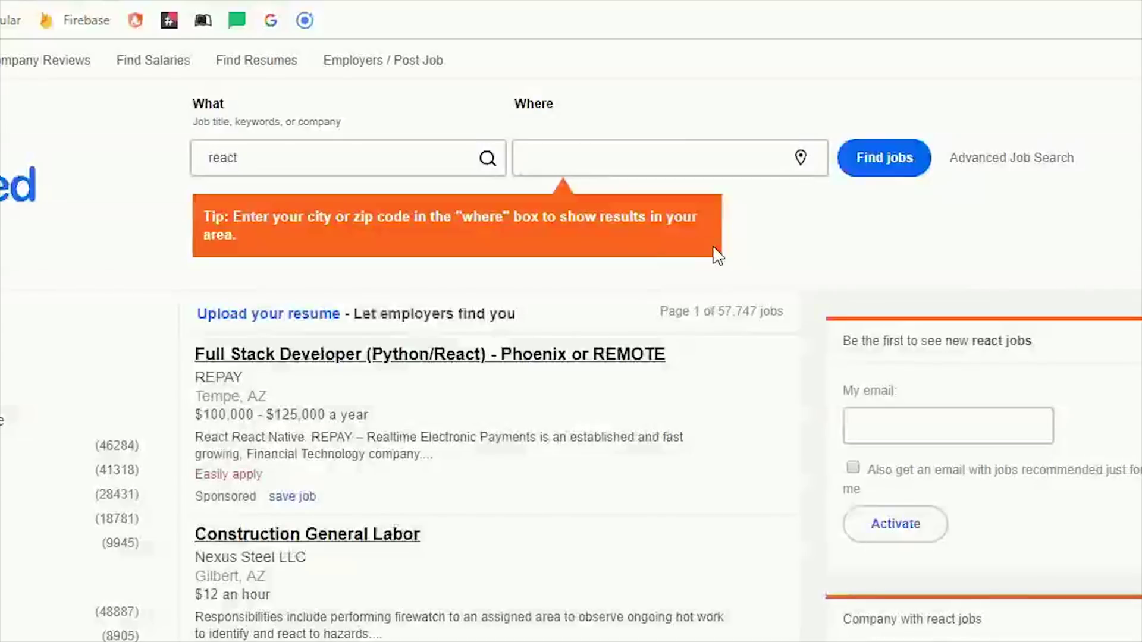
left_click_drag(700, 311, 766, 308)
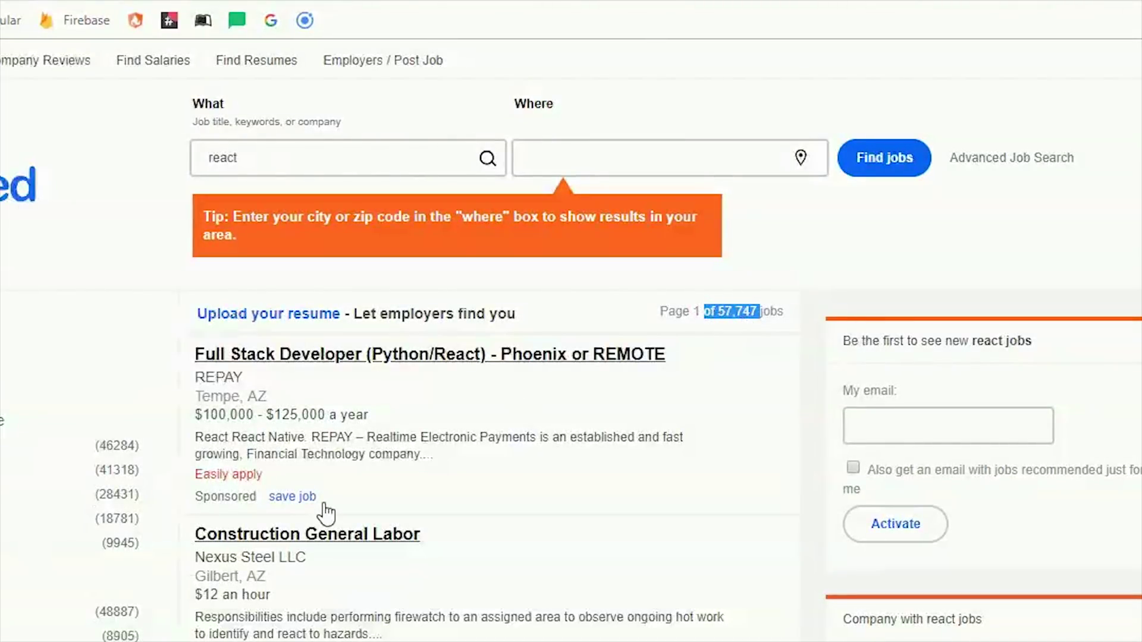
scroll(393, 562, "down", 1)
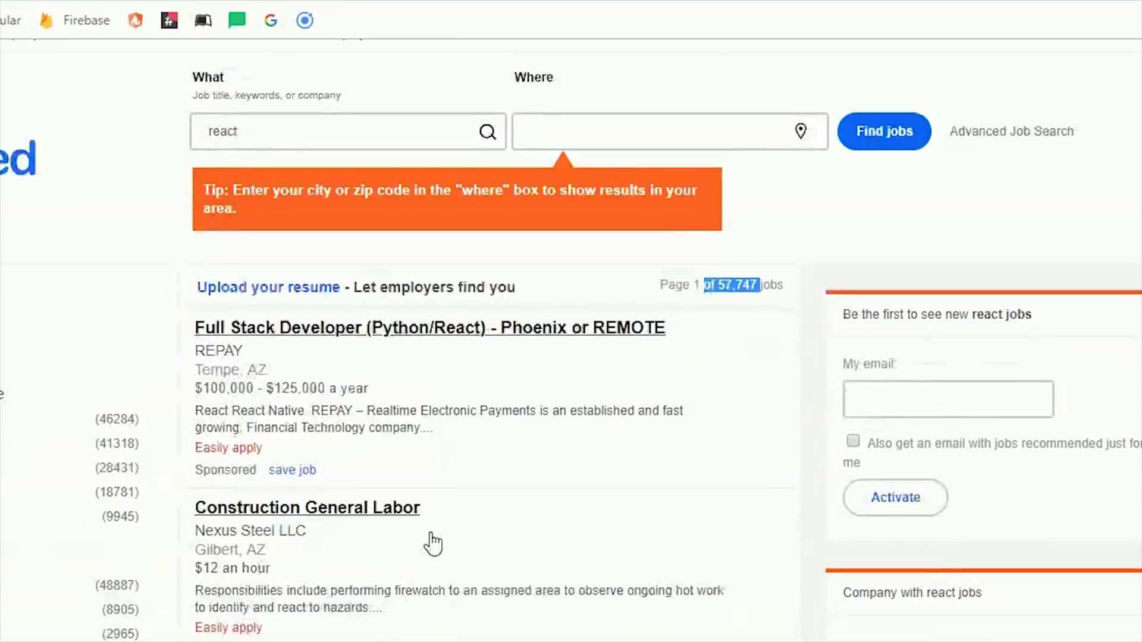
left_click_drag(425, 507, 194, 509)
scroll(467, 601, "down", 3)
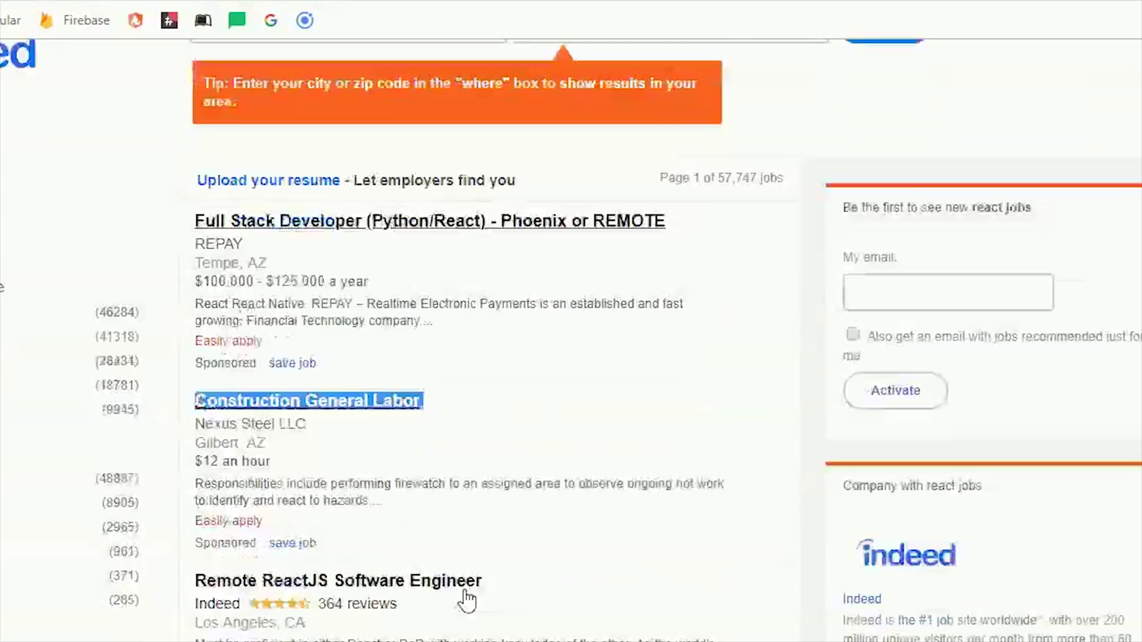
scroll(478, 625, "down", 2)
triple_click(402, 530)
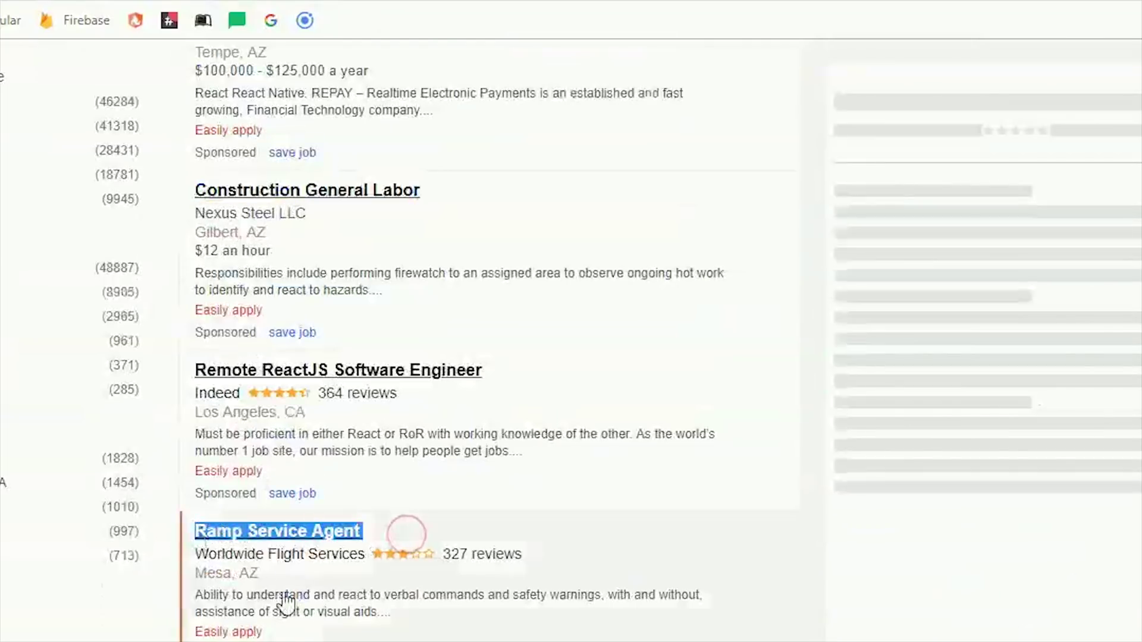
scroll(285, 604, "down", 3)
scroll(377, 326, "down", 3)
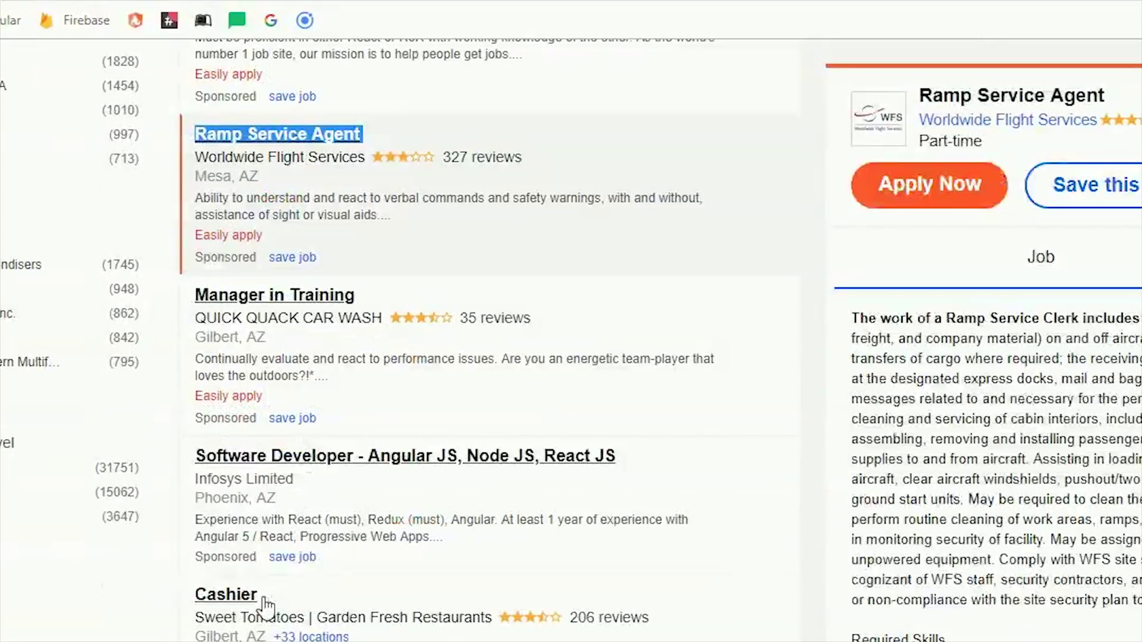
scroll(255, 613, "down", 7)
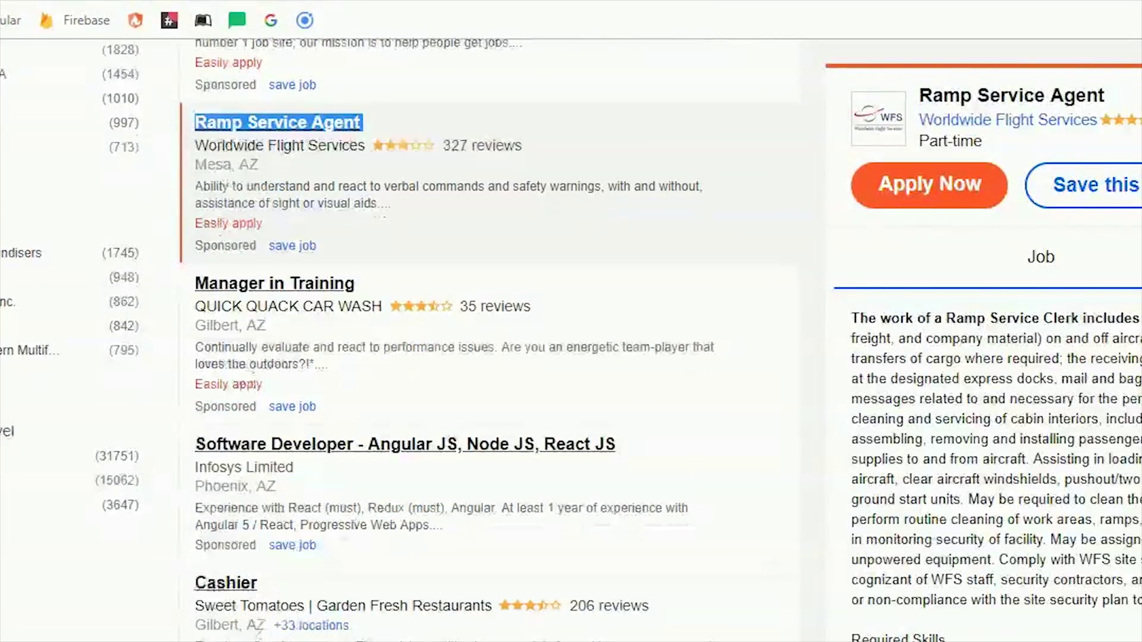
scroll(502, 505, "up", 12)
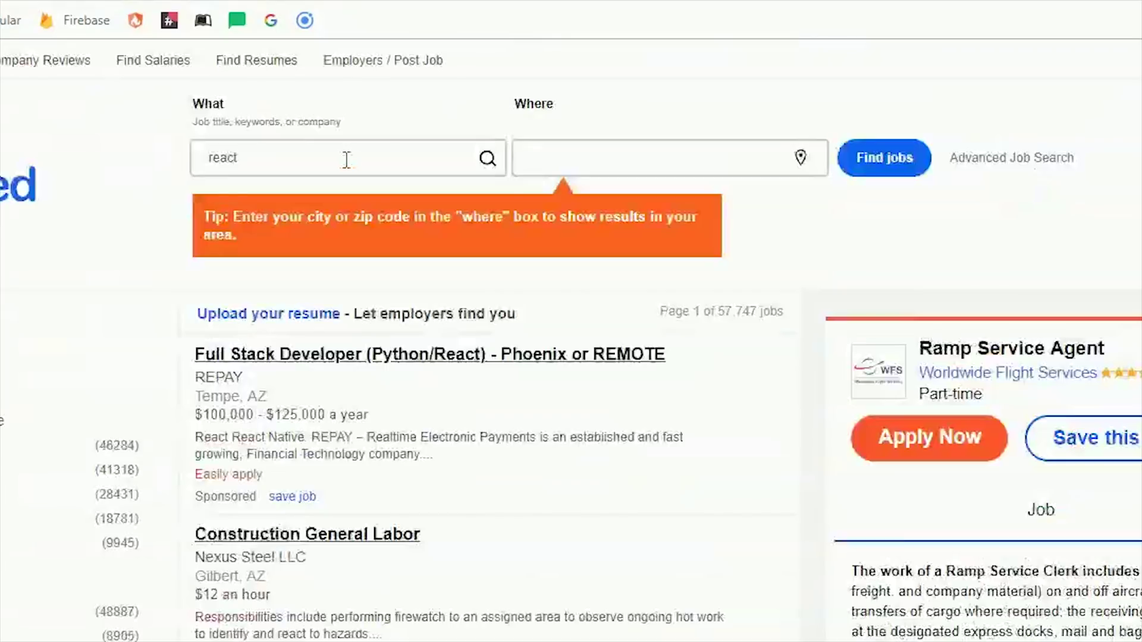
Narrow the search to 'react developer' jobs, dismiss the alert popup, and note 13,526 jobs
left_click(342, 159)
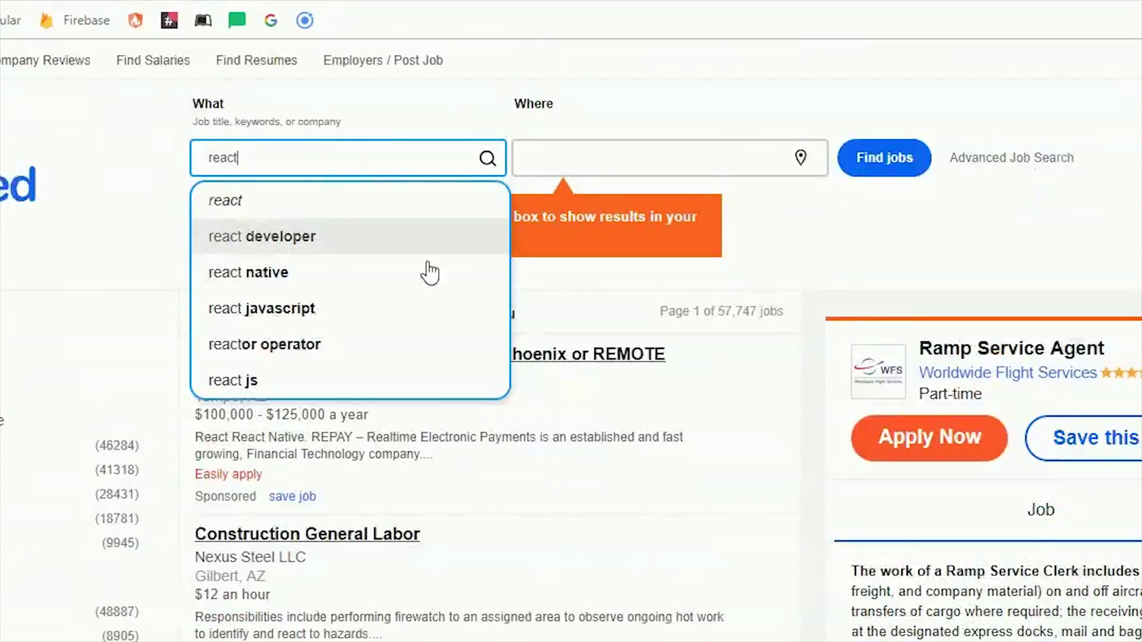
left_click(304, 249)
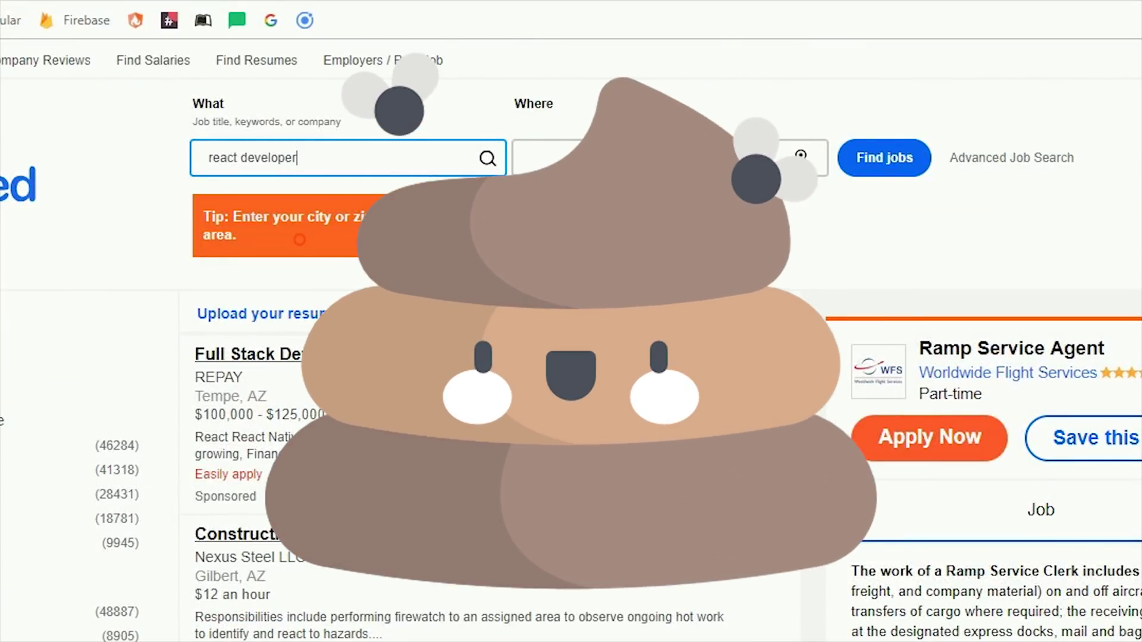
left_click(884, 158)
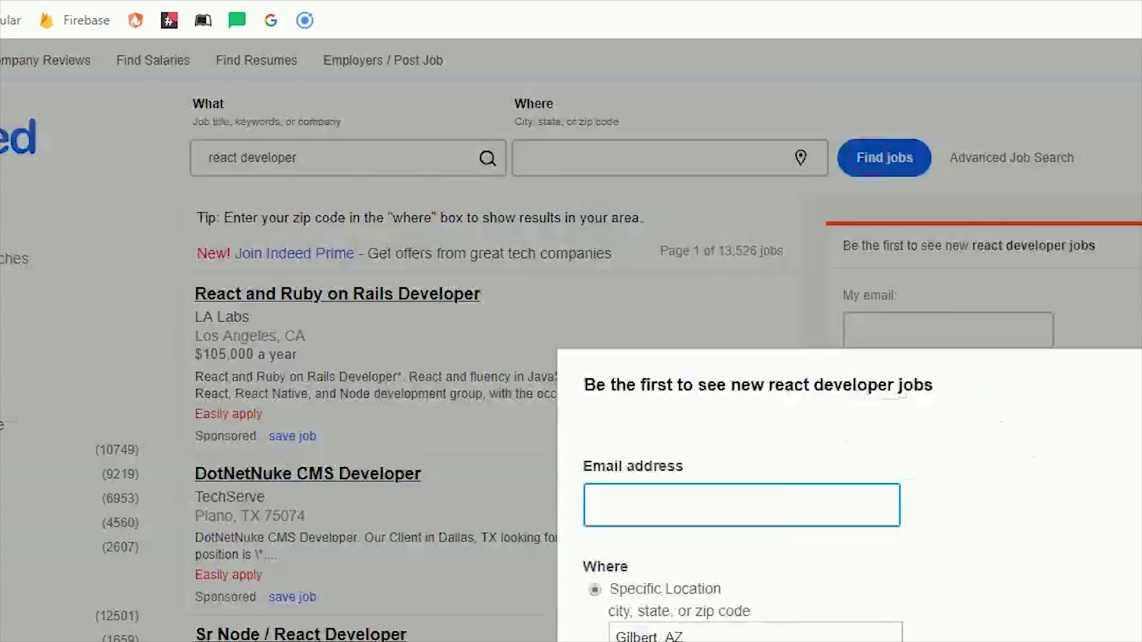
key("Escape")
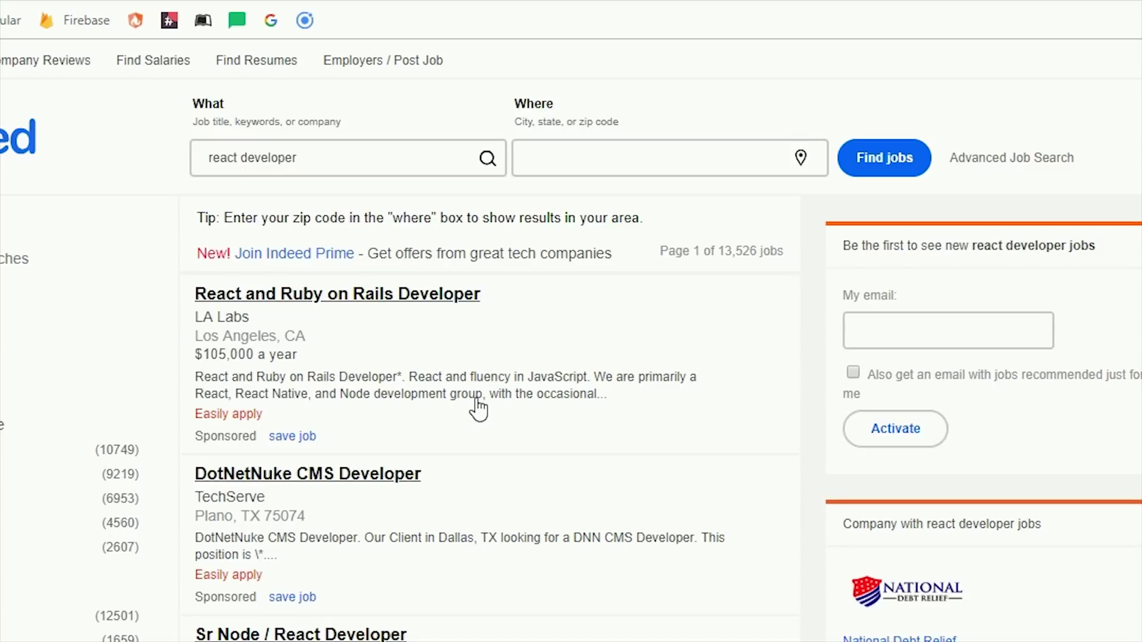
double_click(736, 251)
Change the search to 'angular developer' jobs and run it
left_click(289, 156)
double_click(280, 156)
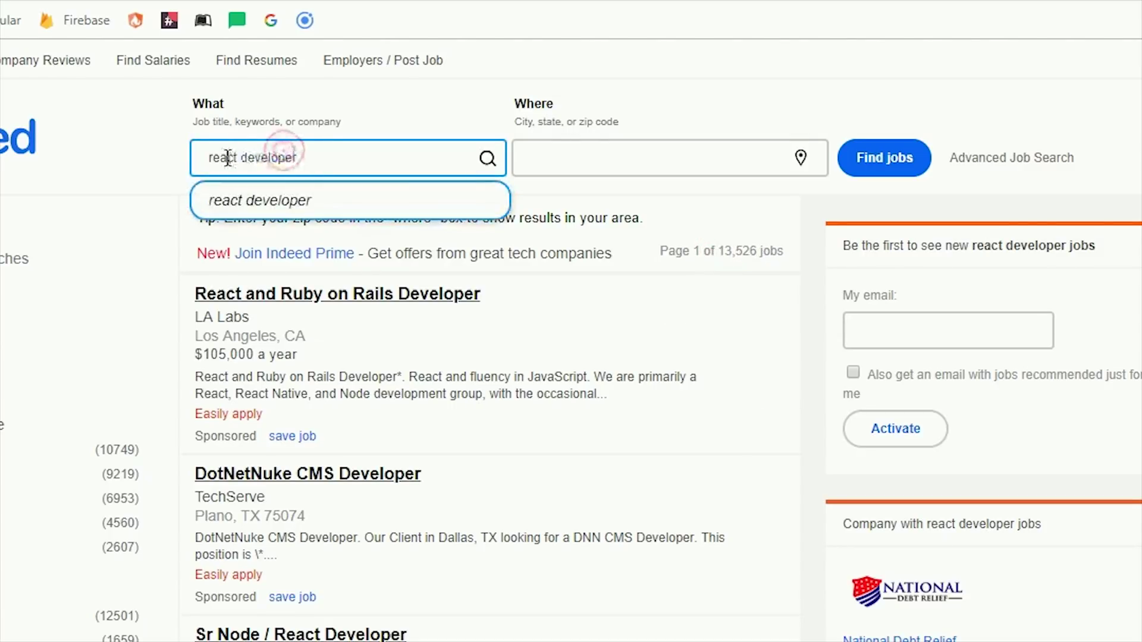
double_click(224, 157)
type("angular")
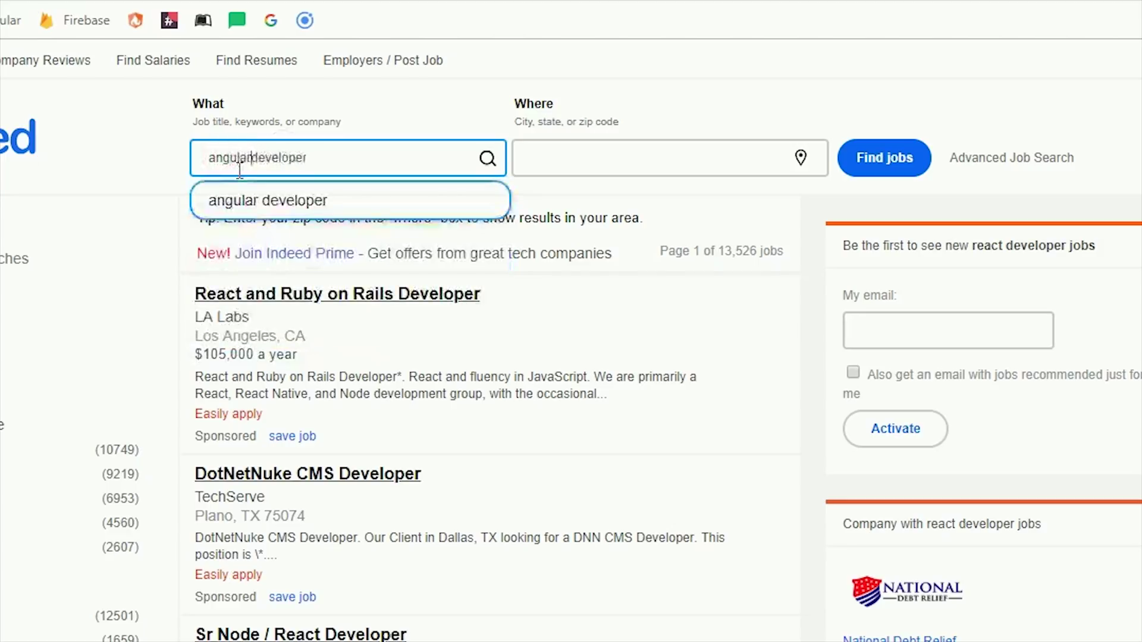
key("ctrl+plus")
key("ctrl+plus")
key("ctrl+plus")
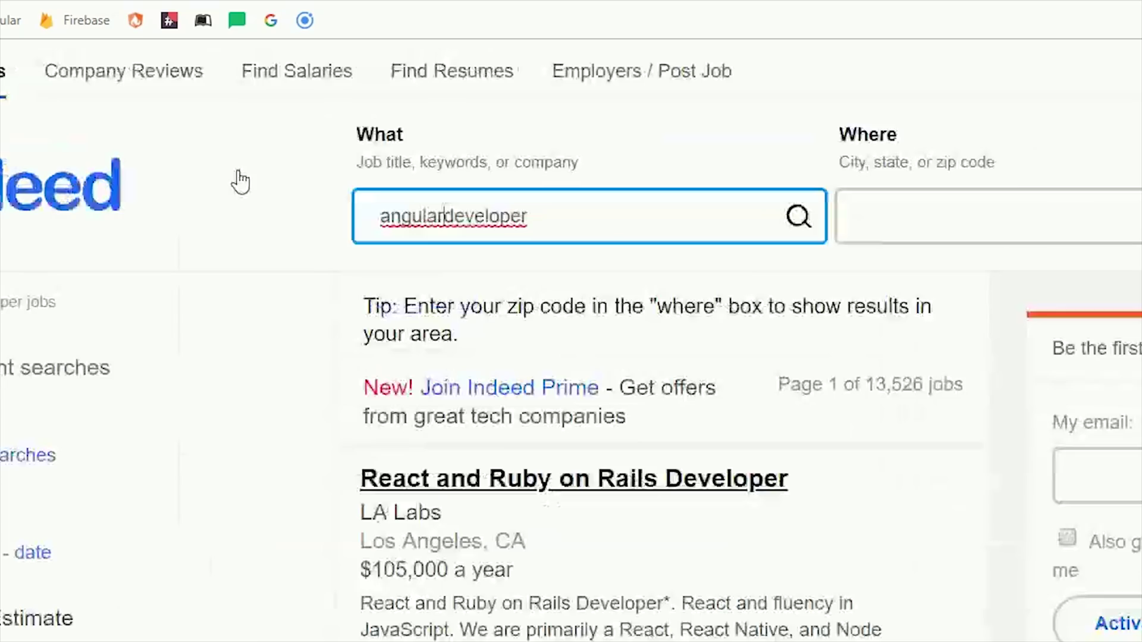
key("Return")
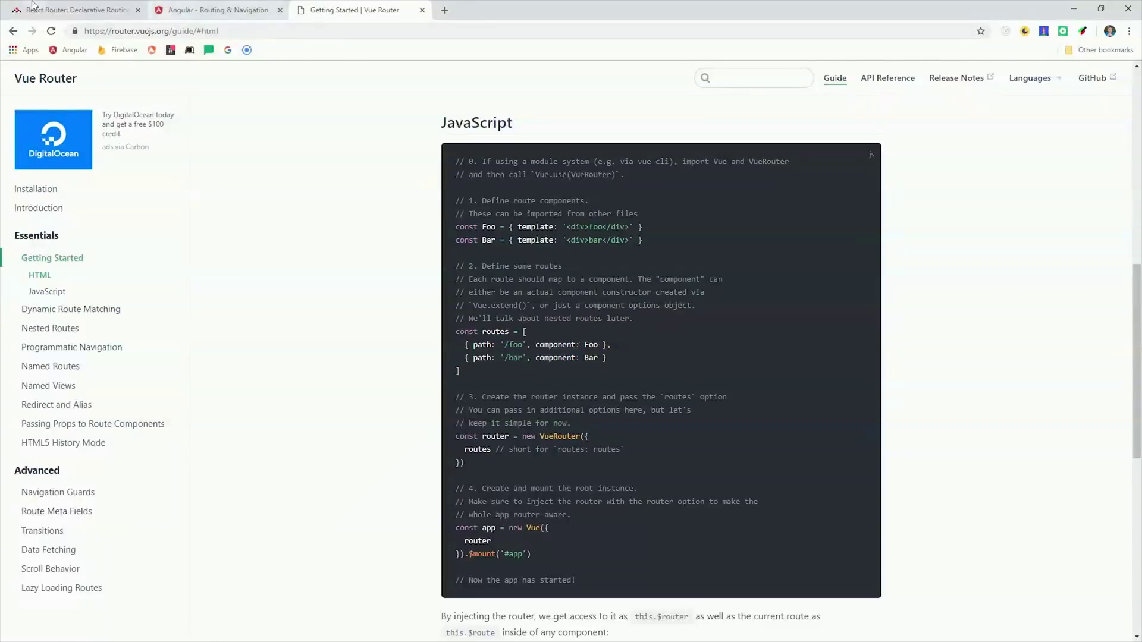
On React Router's Quick Start page, highlight the npm install react-router-dom line
left_click(48, 9)
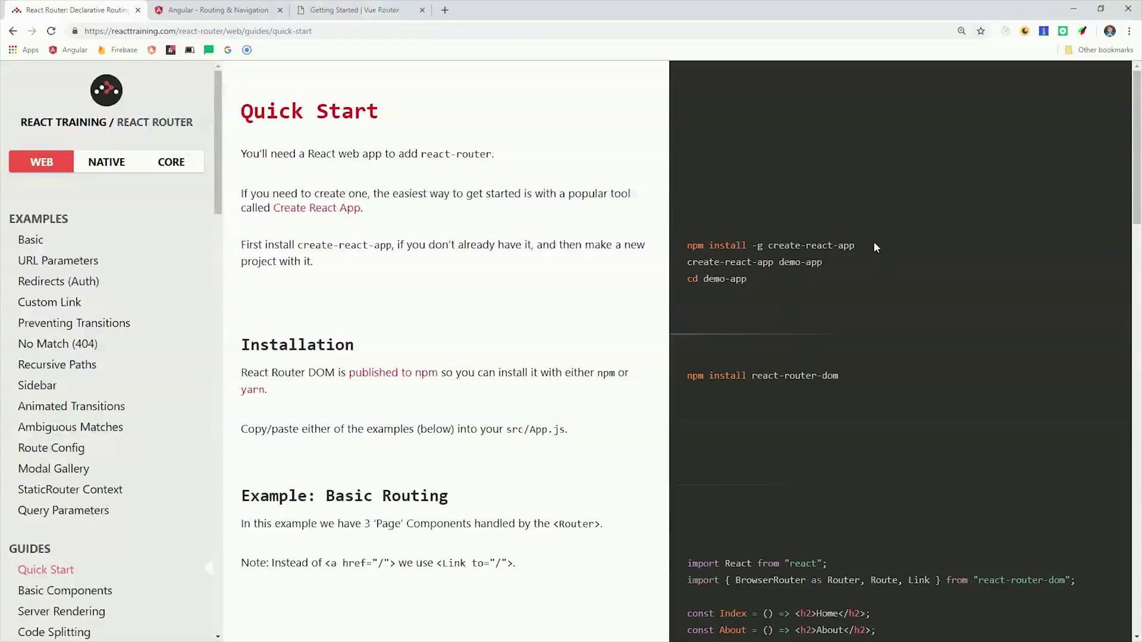
left_click_drag(874, 247, 754, 245)
left_click(832, 266)
left_click_drag(851, 381, 732, 374)
triple_click(731, 374)
Highlight the Index word, Home link line and AppRouter start in the React Router example
scroll(831, 443, "down", 6)
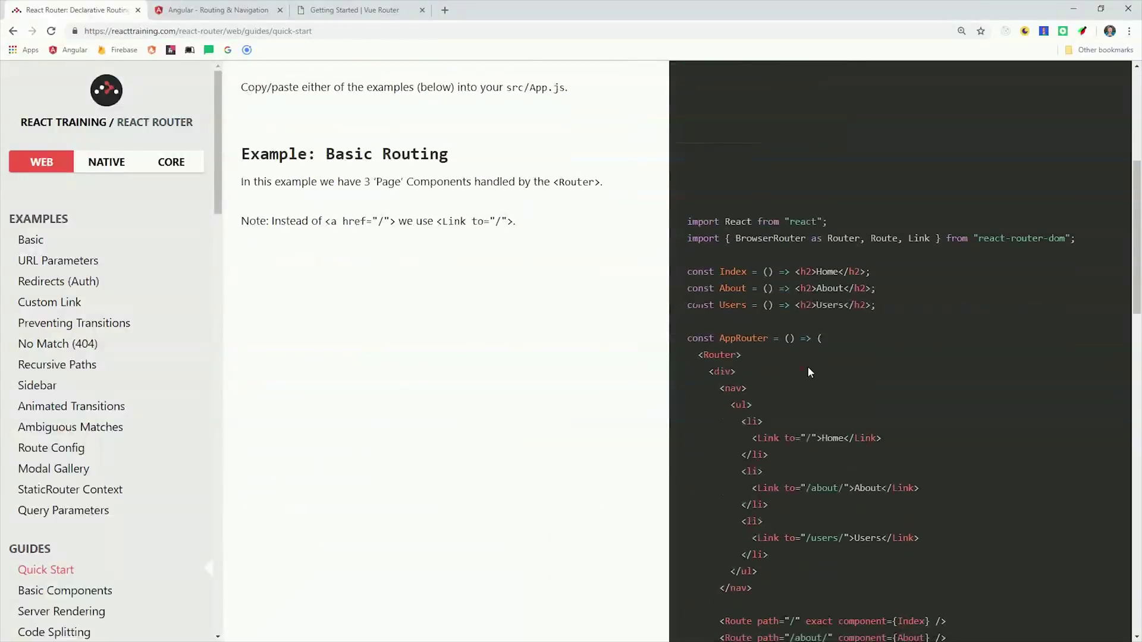
scroll(808, 372, "down", 2)
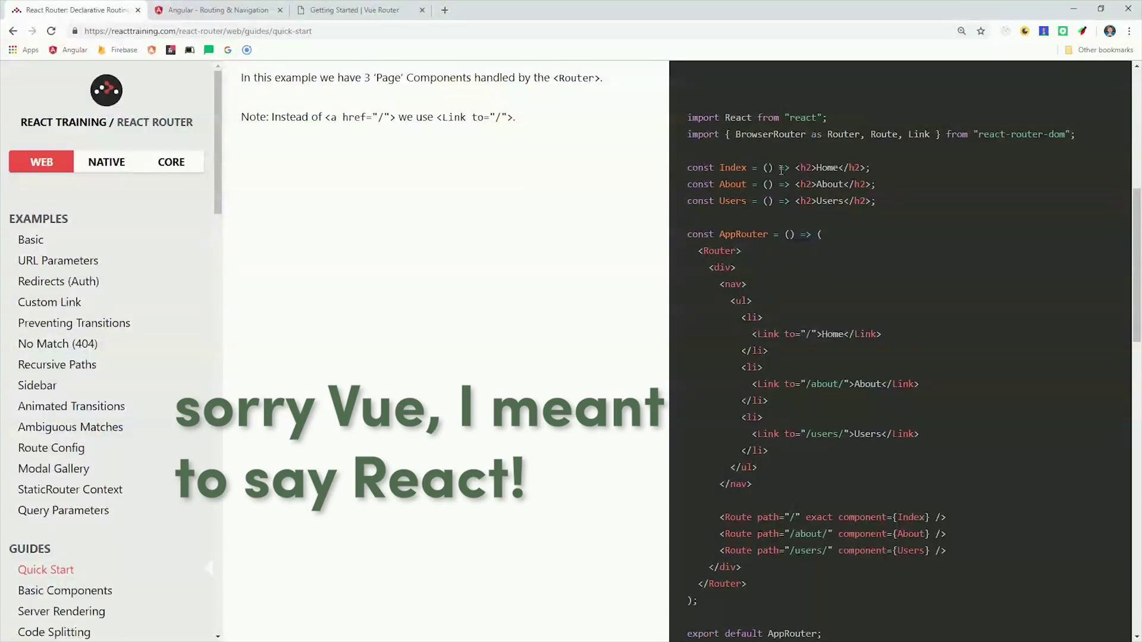
double_click(734, 167)
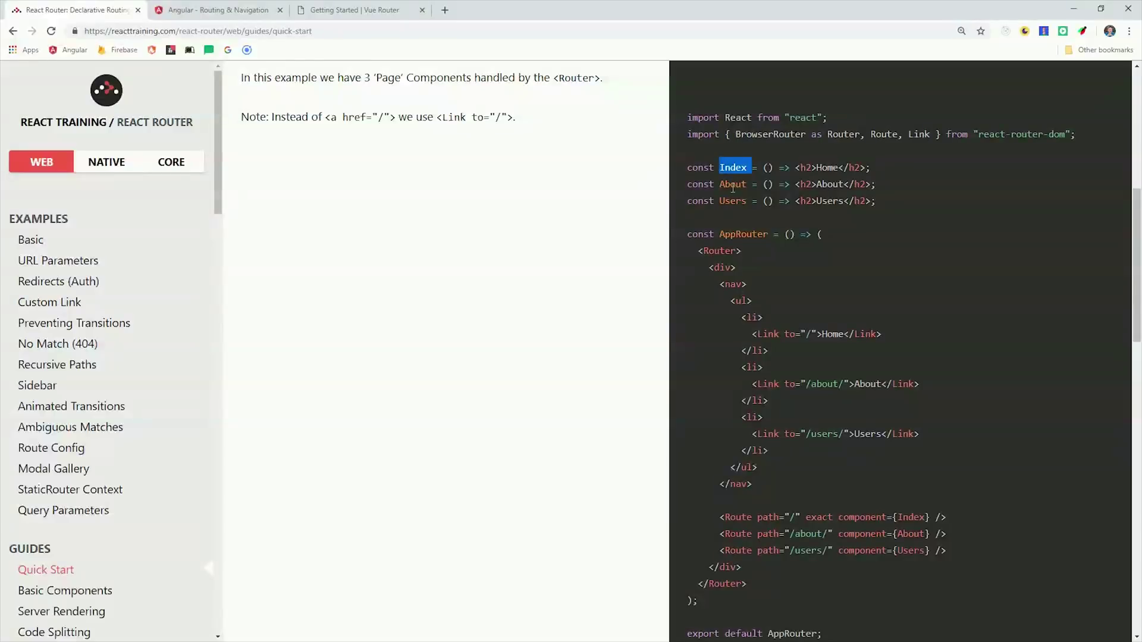
scroll(794, 344, "down", 2)
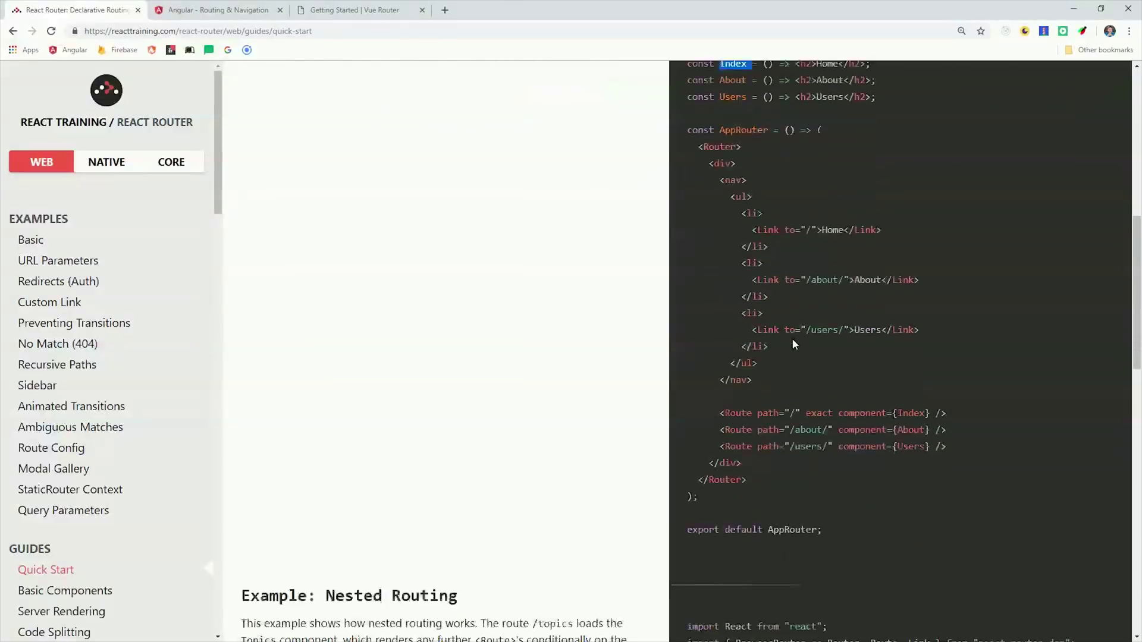
left_click_drag(751, 231, 885, 234)
left_click_drag(685, 129, 814, 144)
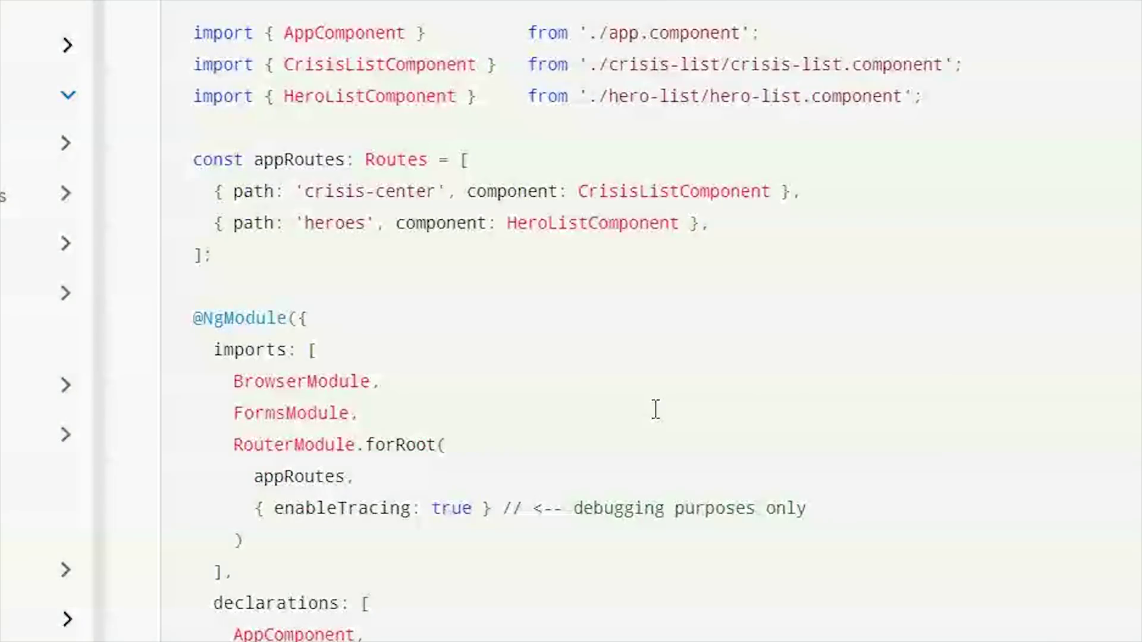
Highlight the Angular appRoutes definition, then the Vue Router routes array
left_click(566, 362)
left_click_drag(332, 257, 153, 156)
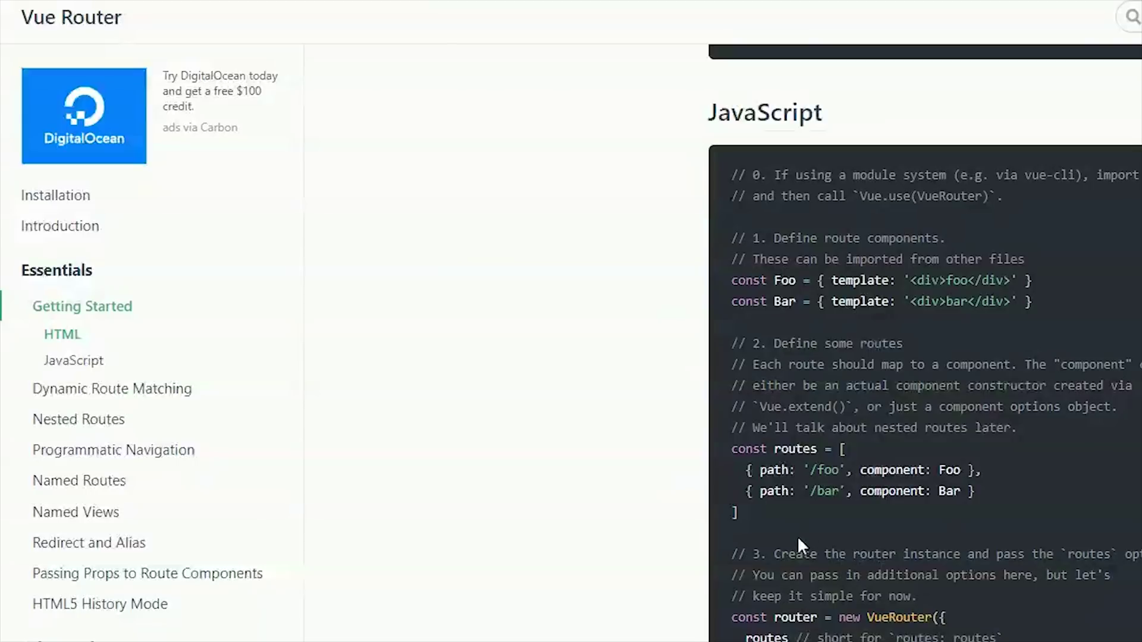
left_click_drag(771, 522, 719, 451)
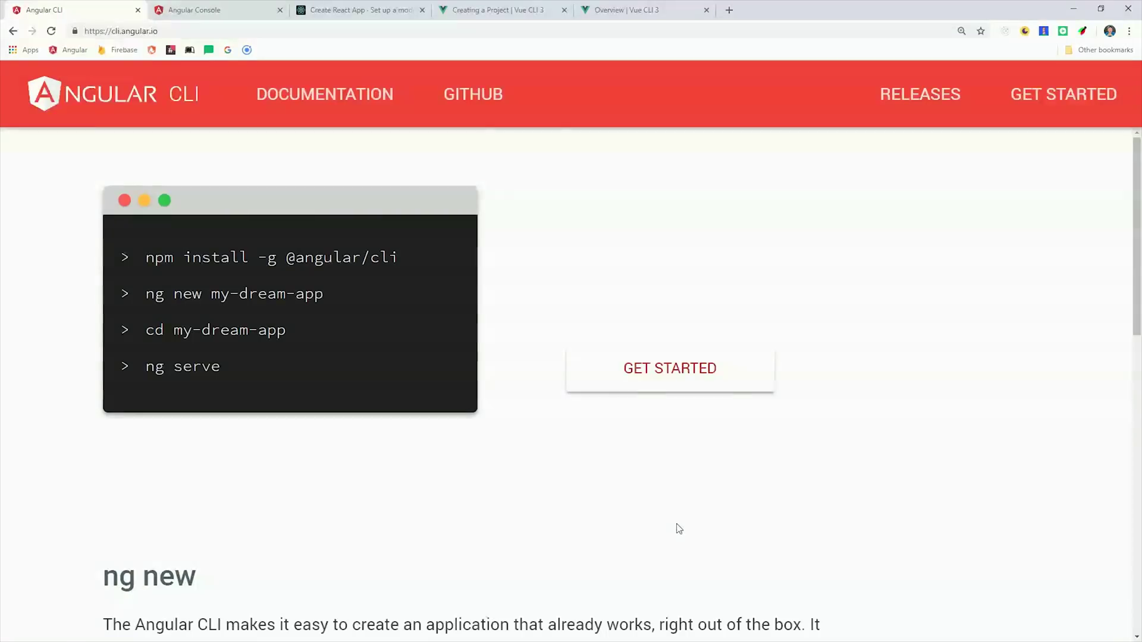
Scroll through the Angular CLI page, then switch to Angular Console and scroll to its downloads
scroll(536, 393, "down", 1)
scroll(655, 416, "down", 9)
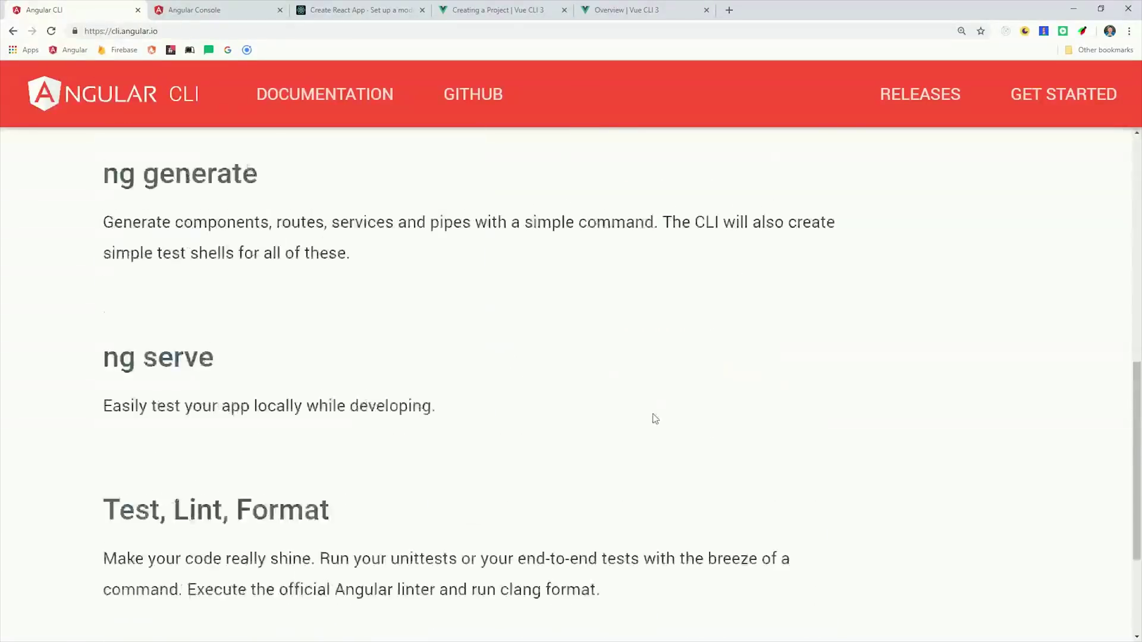
scroll(252, 383, "down", 2)
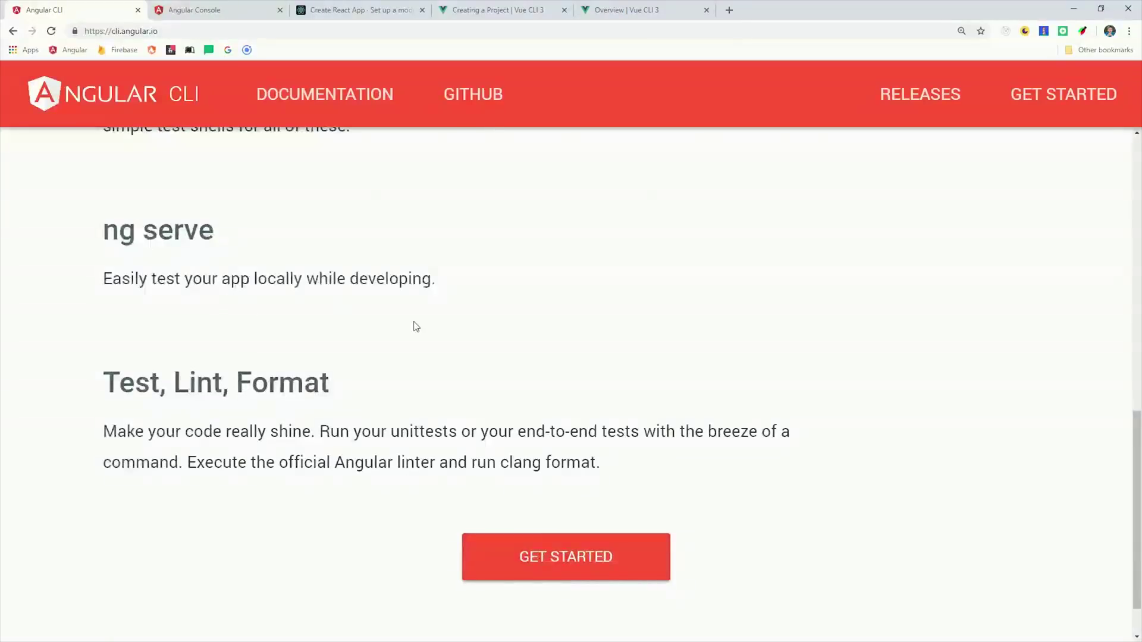
scroll(416, 324, "up", 7)
scroll(421, 330, "up", 5)
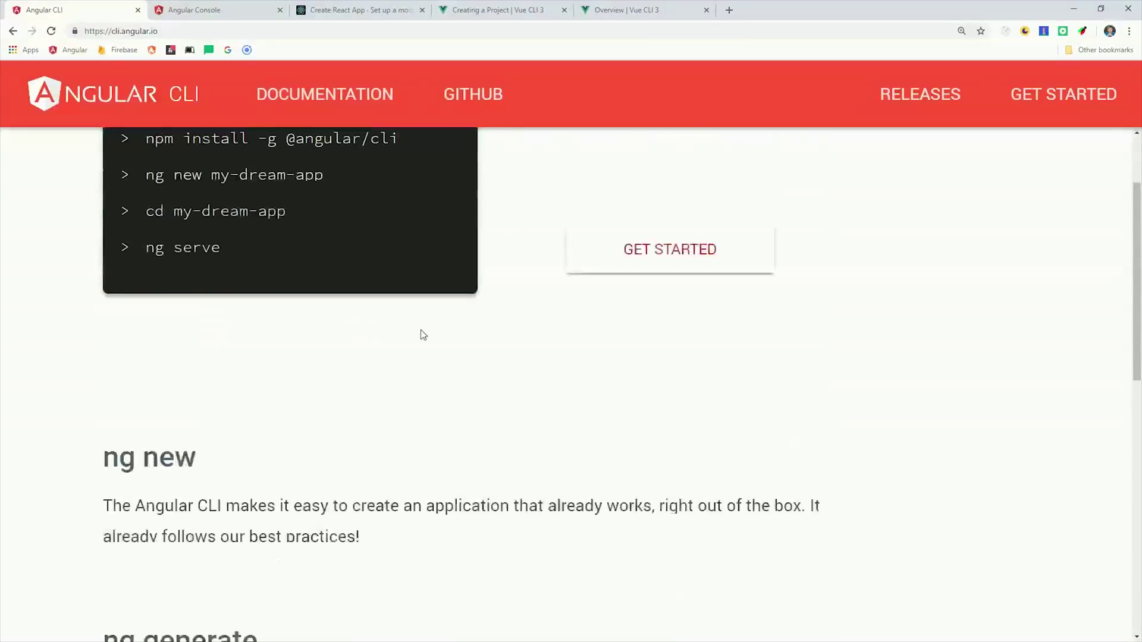
key("ctrl+Tab")
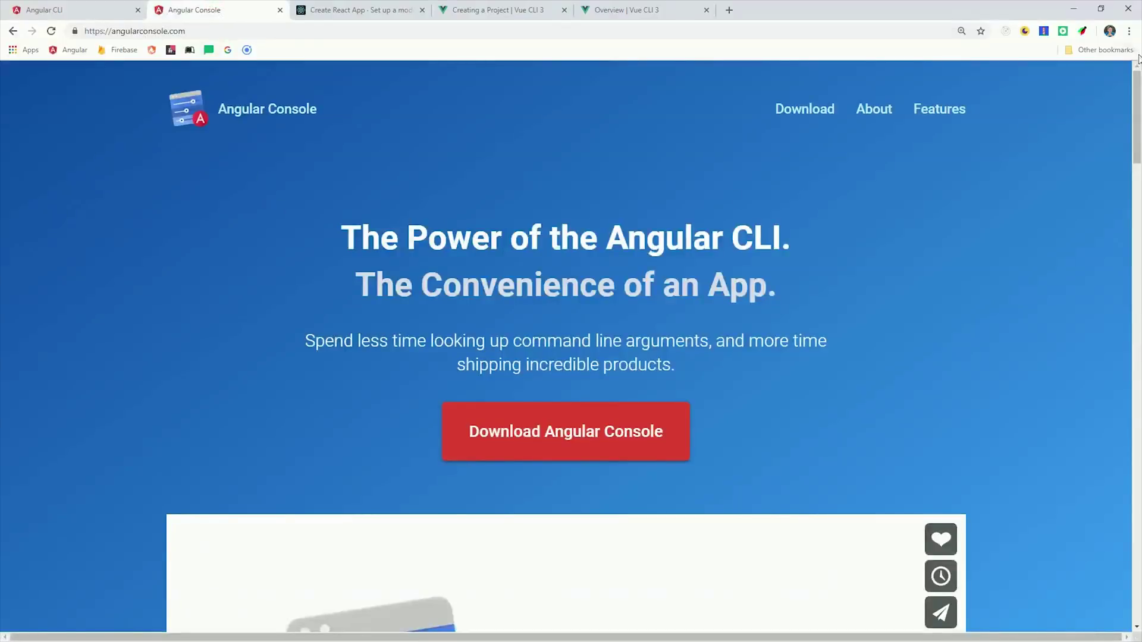
left_click_drag(1136, 88, 391, 4)
Scroll the Create React App page, then view Vue CLI 3's Creating a Project and Overview pages
left_click(391, 4)
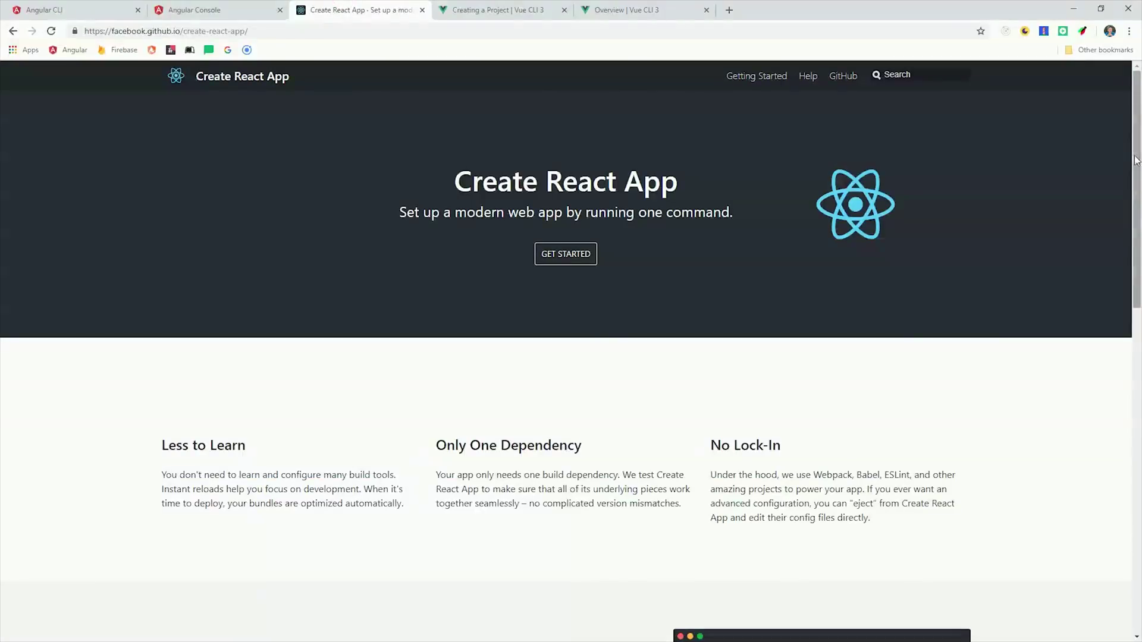
left_click_drag(1137, 138, 1059, 117)
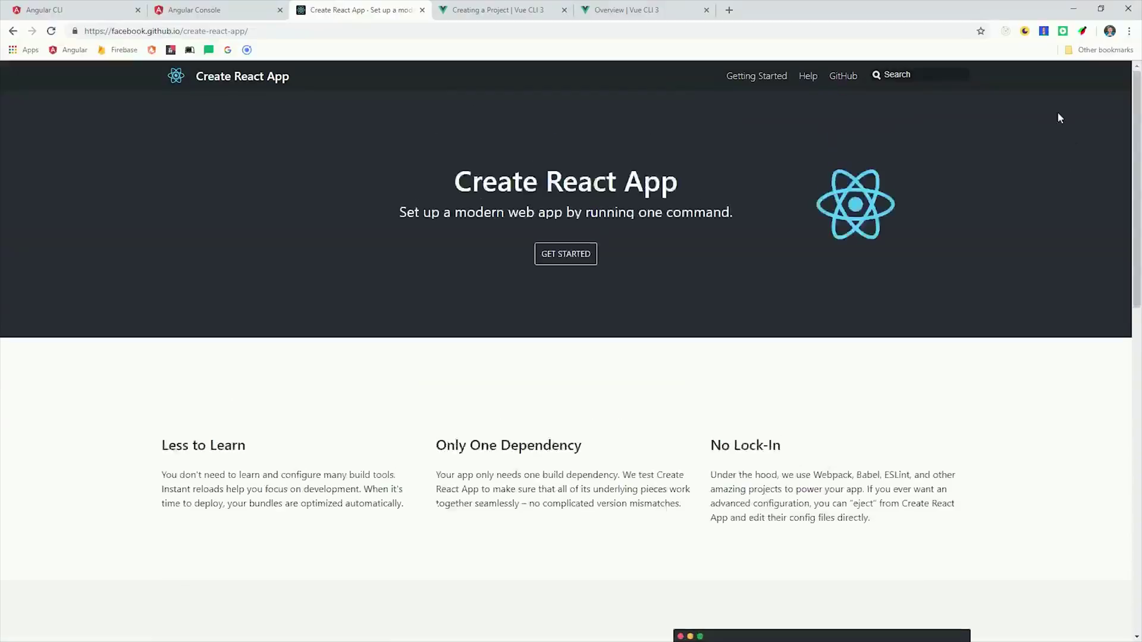
left_click(482, 10)
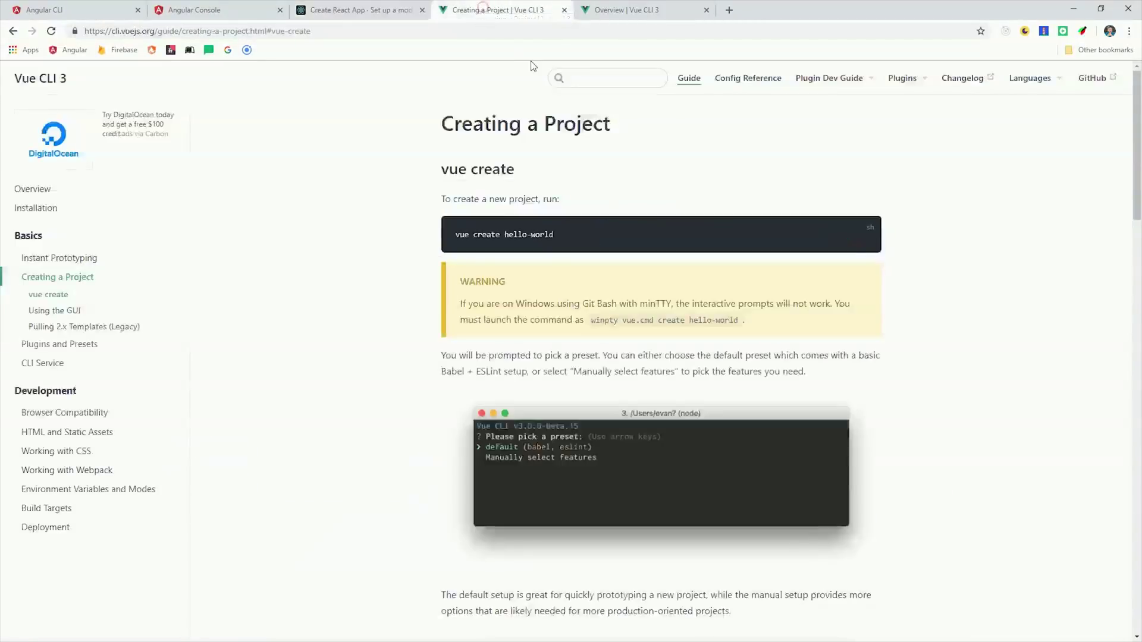
left_click(636, 9)
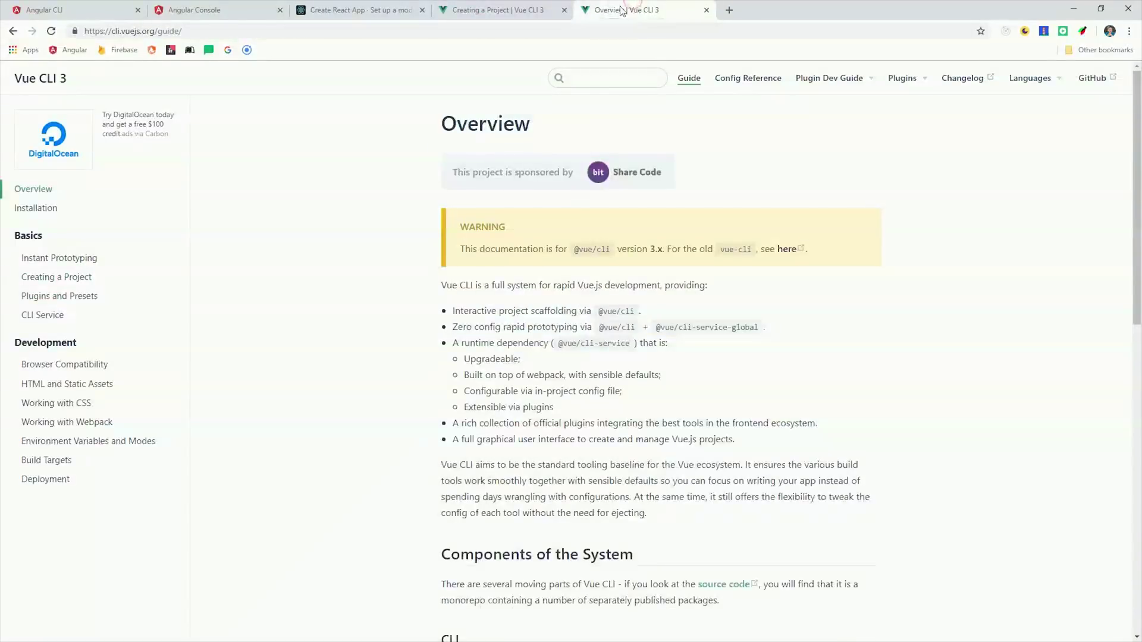
left_click(515, 9)
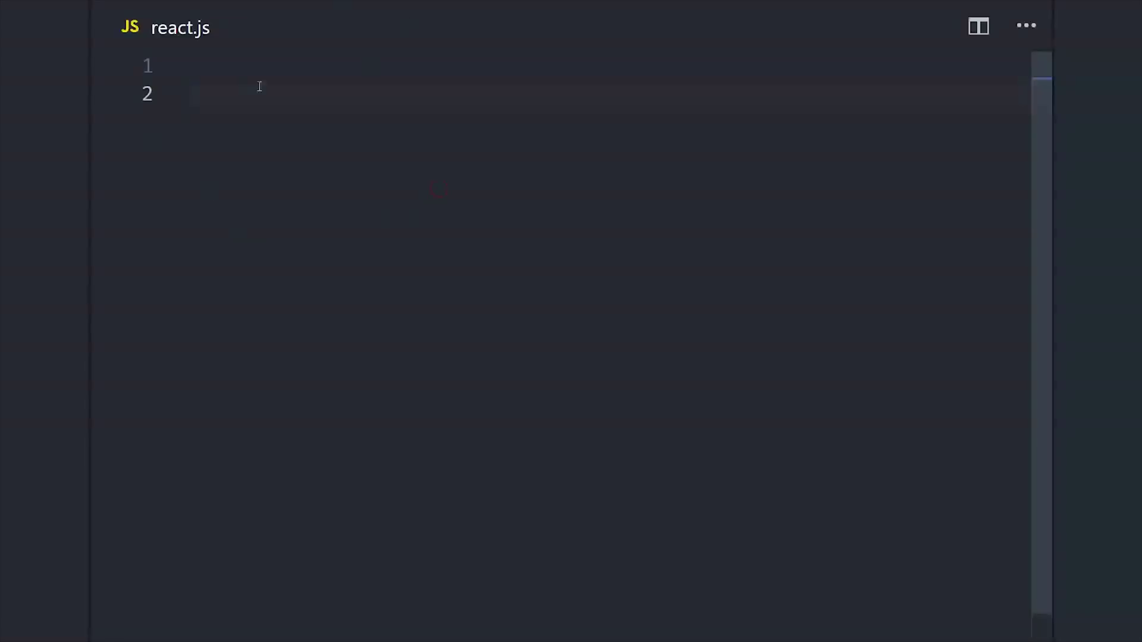
Paste the App class skeleton into react.js with a constructor calling super()
key("ctrl+z")
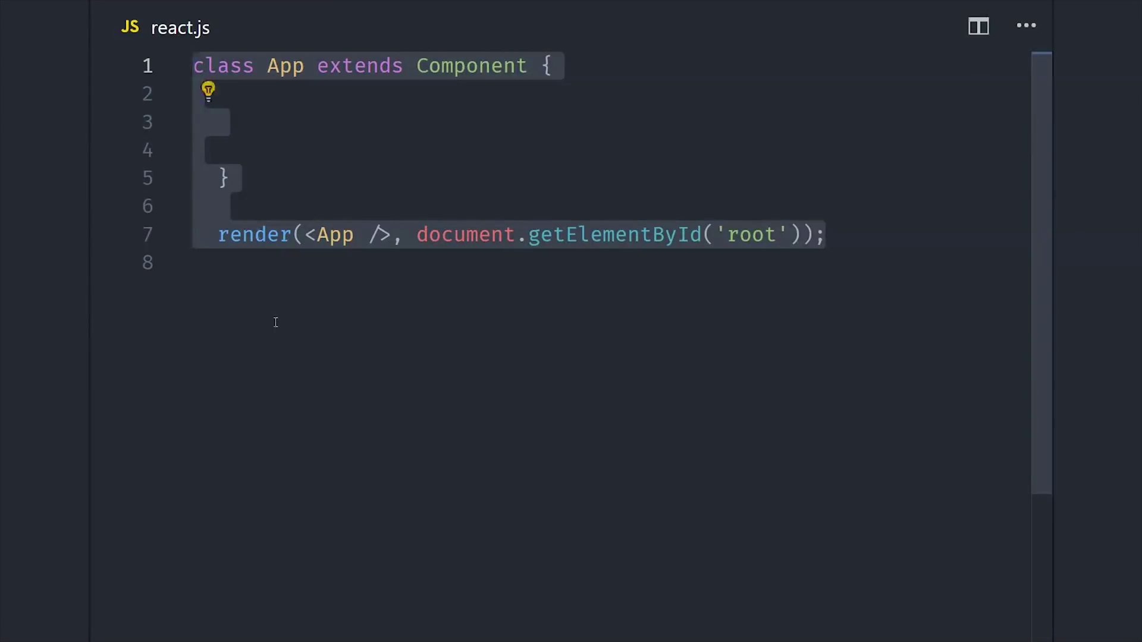
left_click(283, 301)
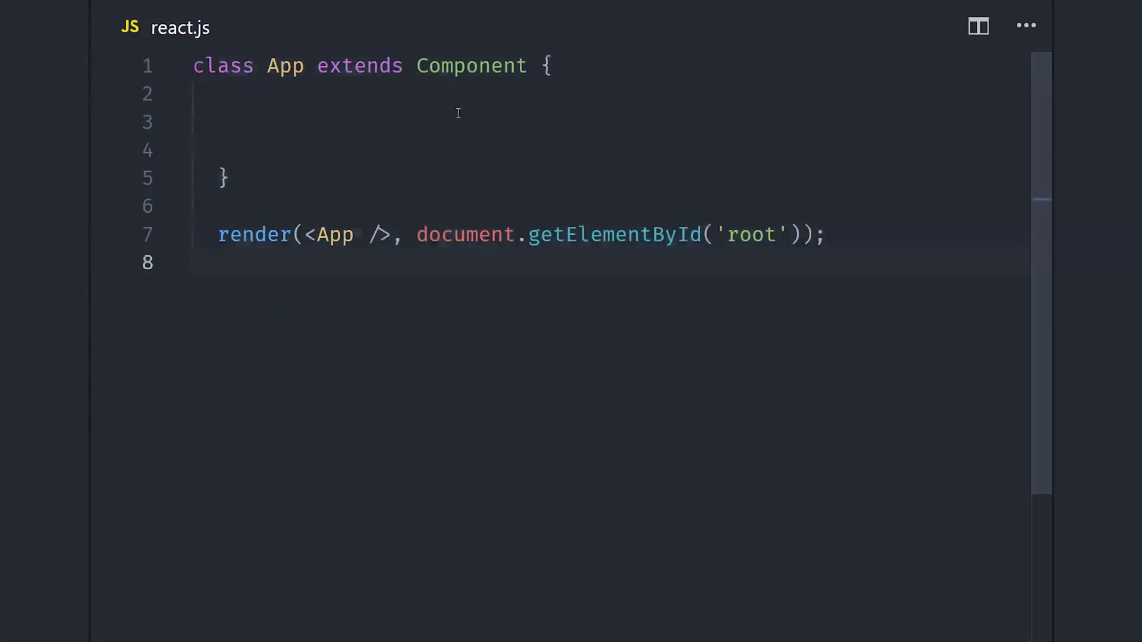
key("ctrl+z")
left_click(438, 184)
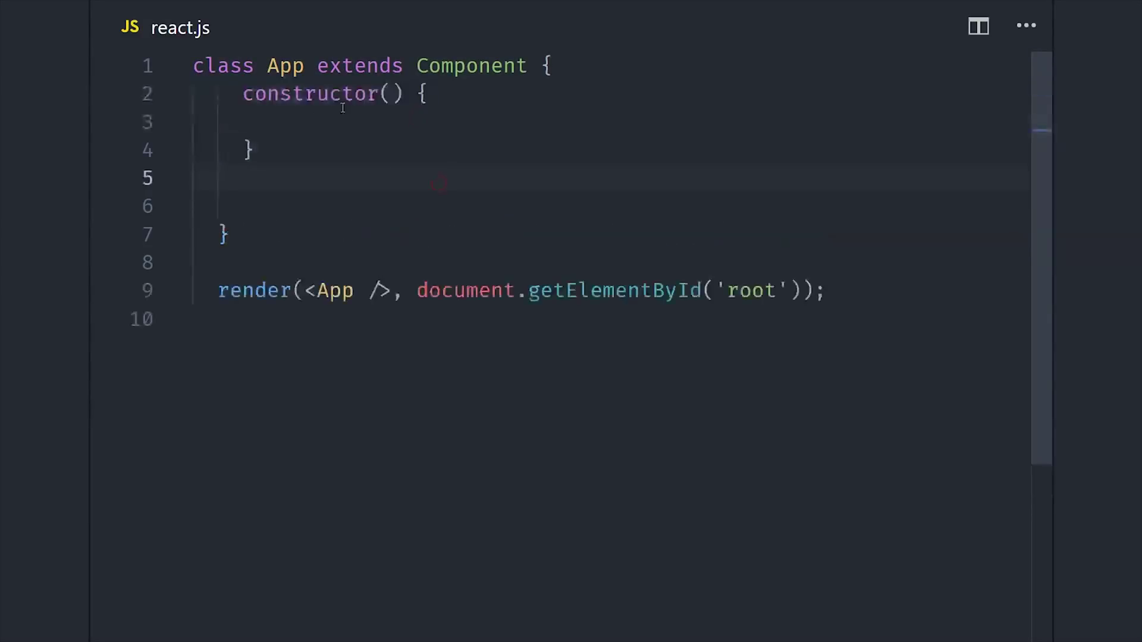
key("ctrl+z")
left_click(370, 157)
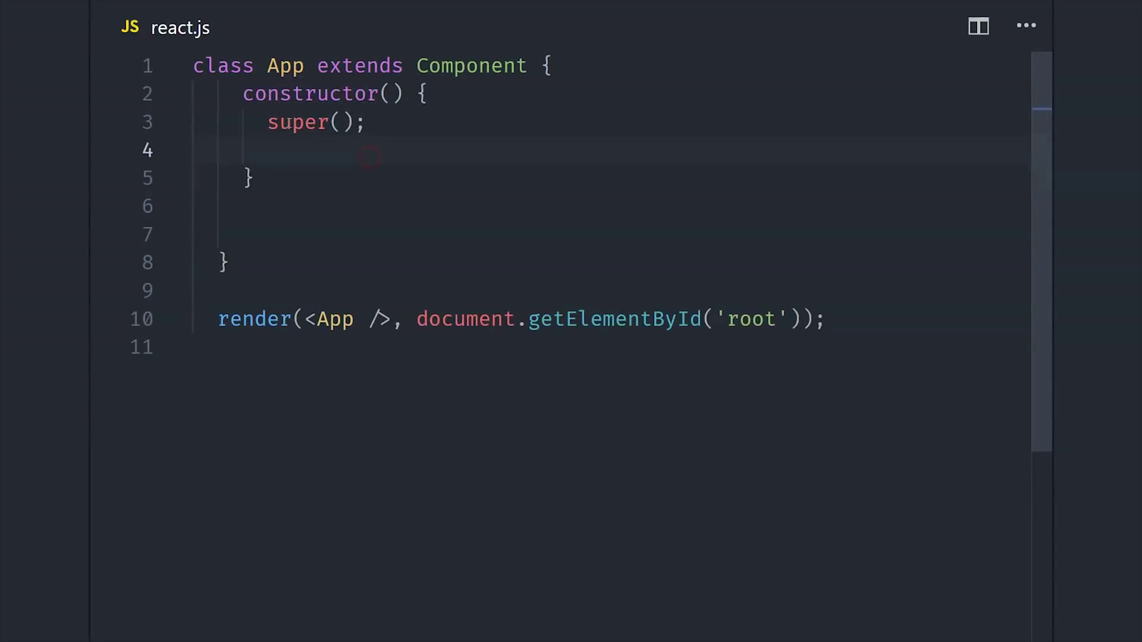
left_click_drag(267, 122, 345, 121)
left_click(356, 122)
Add this.state with name: 'React' and items: [1,2,3] to the constructor
key("ctrl+z")
left_click(344, 181)
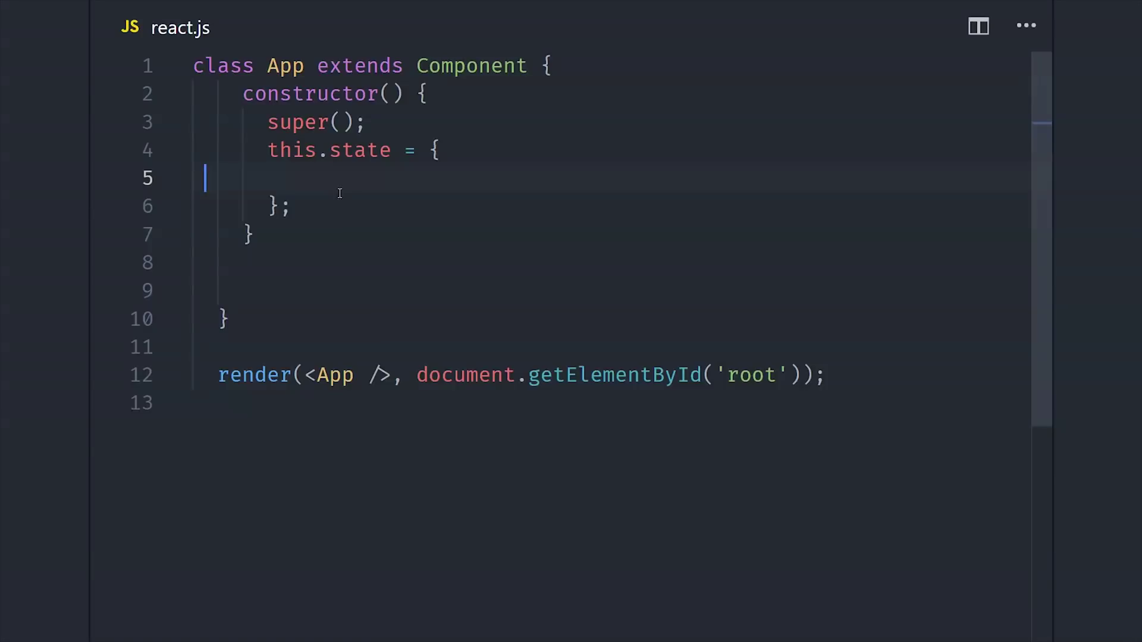
type("name: 'React',")
key("Down")
type("items: [1,2,3]")
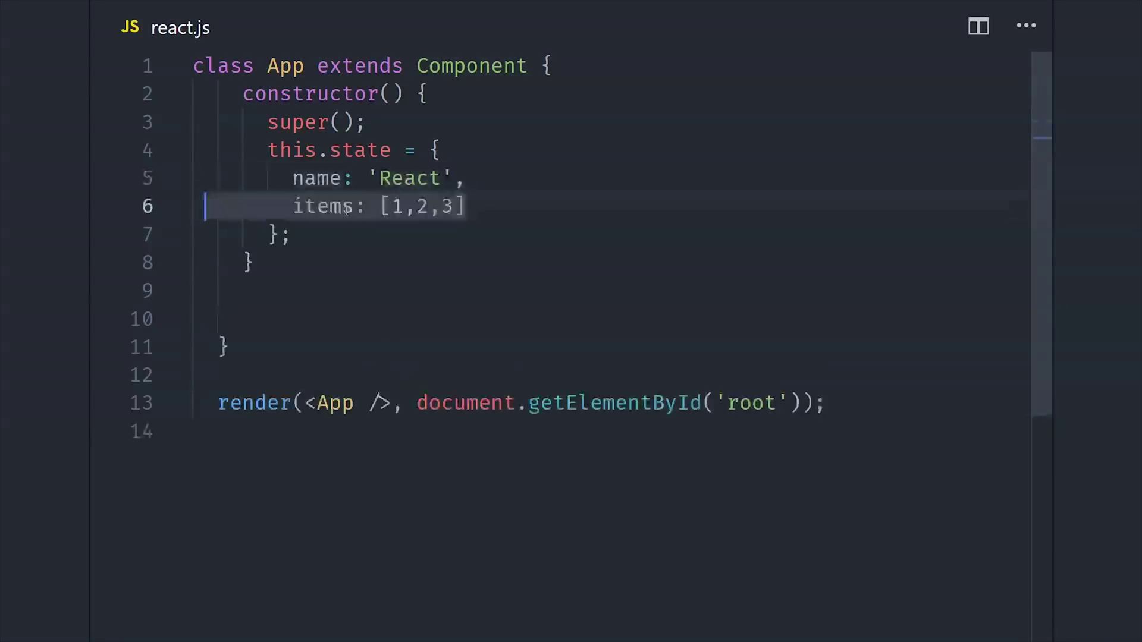
left_click(405, 253)
left_click(528, 202)
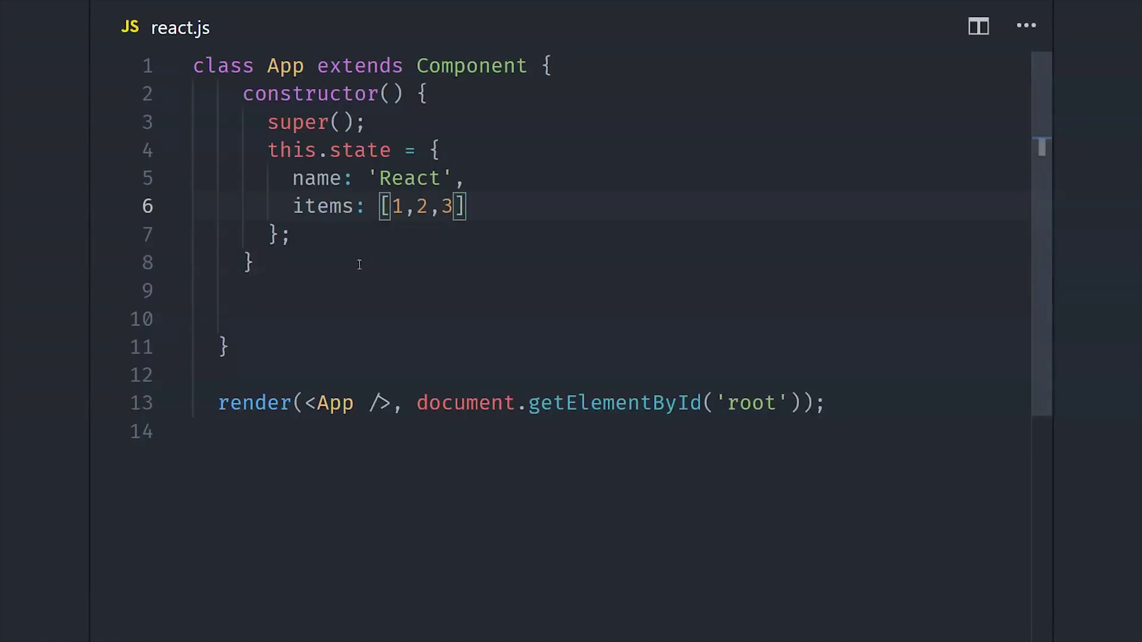
Insert an empty render() method below the constructor
left_click(333, 255)
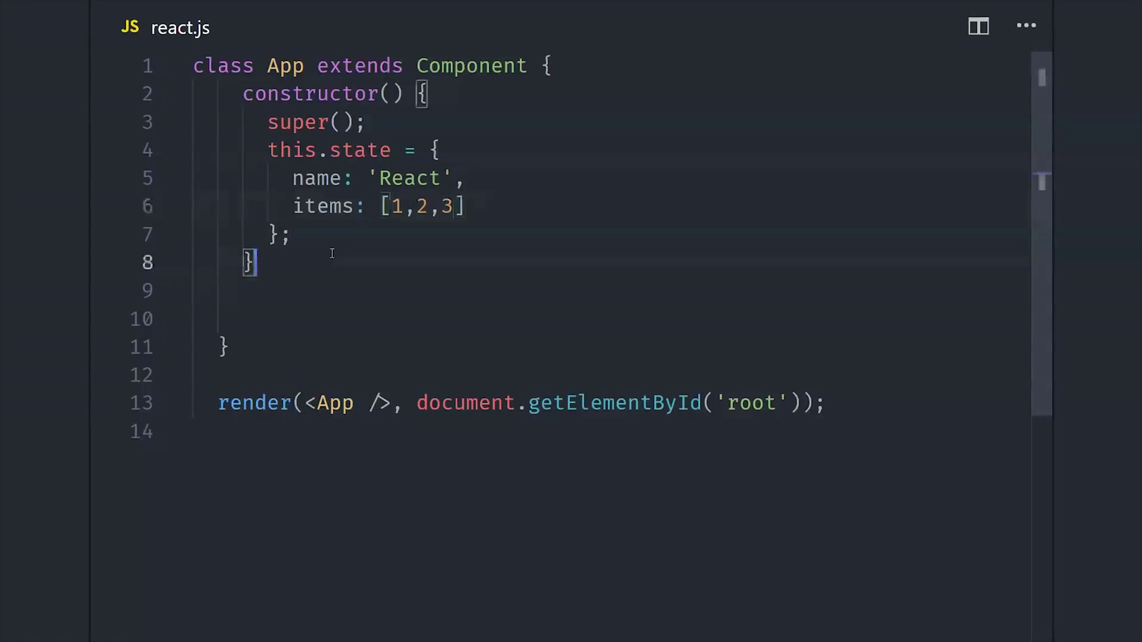
type("render() {  }")
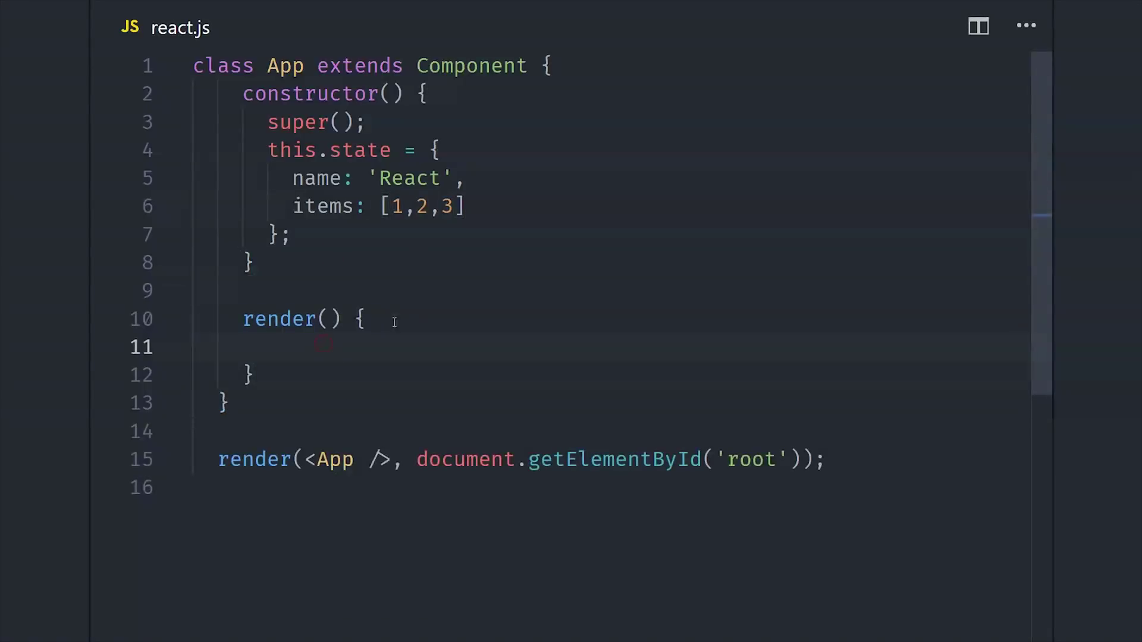
left_click(388, 330)
left_click(318, 342)
Make render return a div containing an h1 that shows this.state.name
type("return (  );")
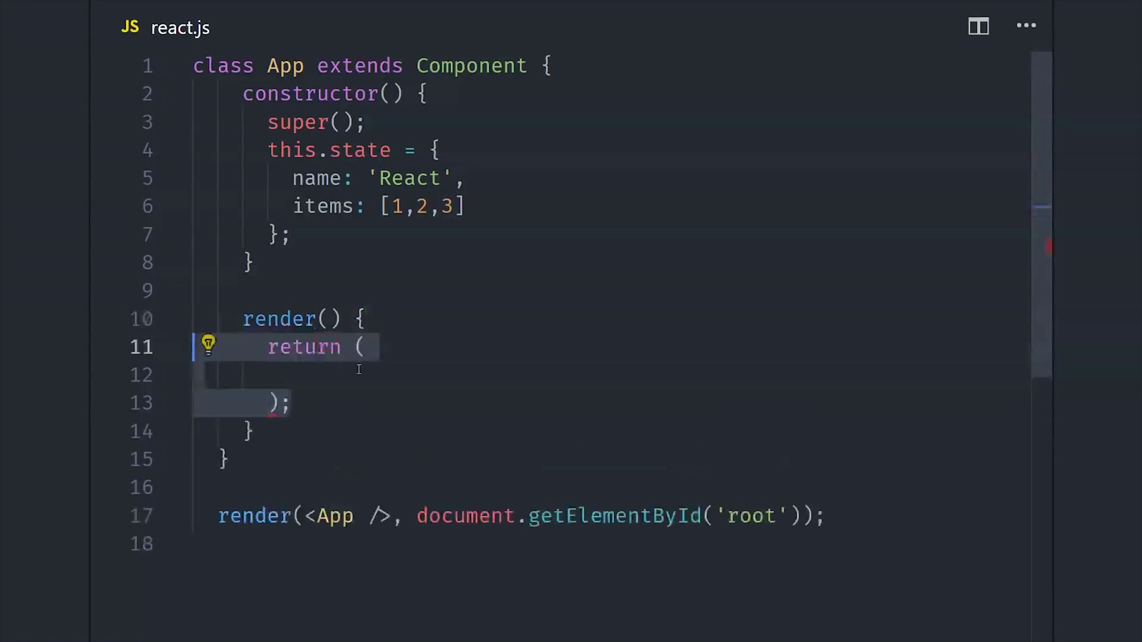
left_click(355, 370)
type("<div>   </div>")
left_click(355, 373)
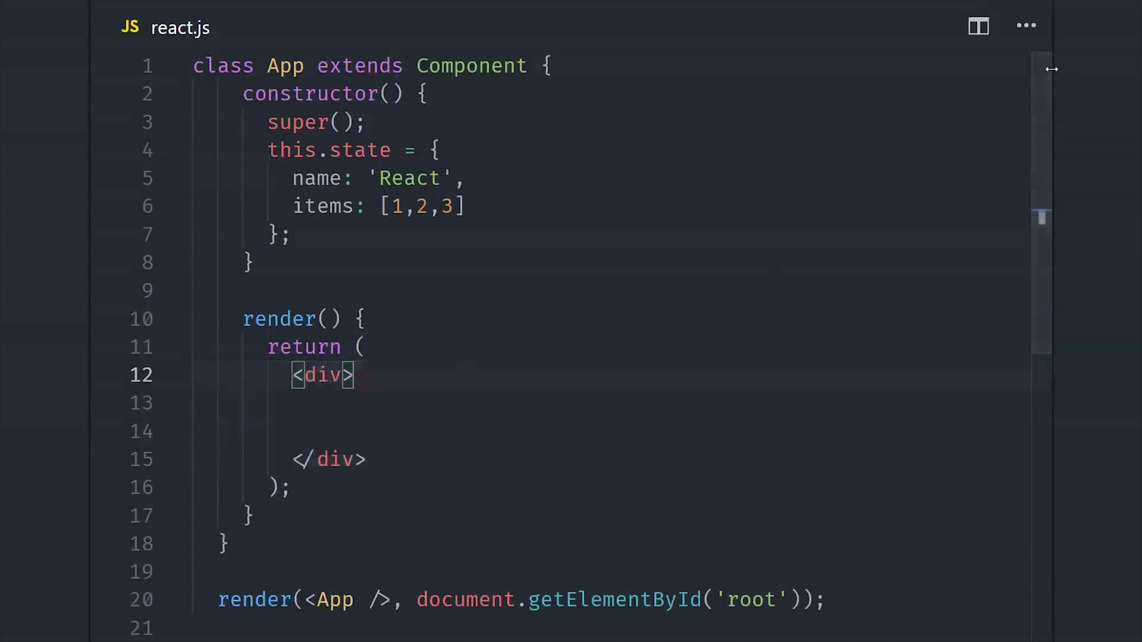
left_click_drag(1048, 78, 1055, 181)
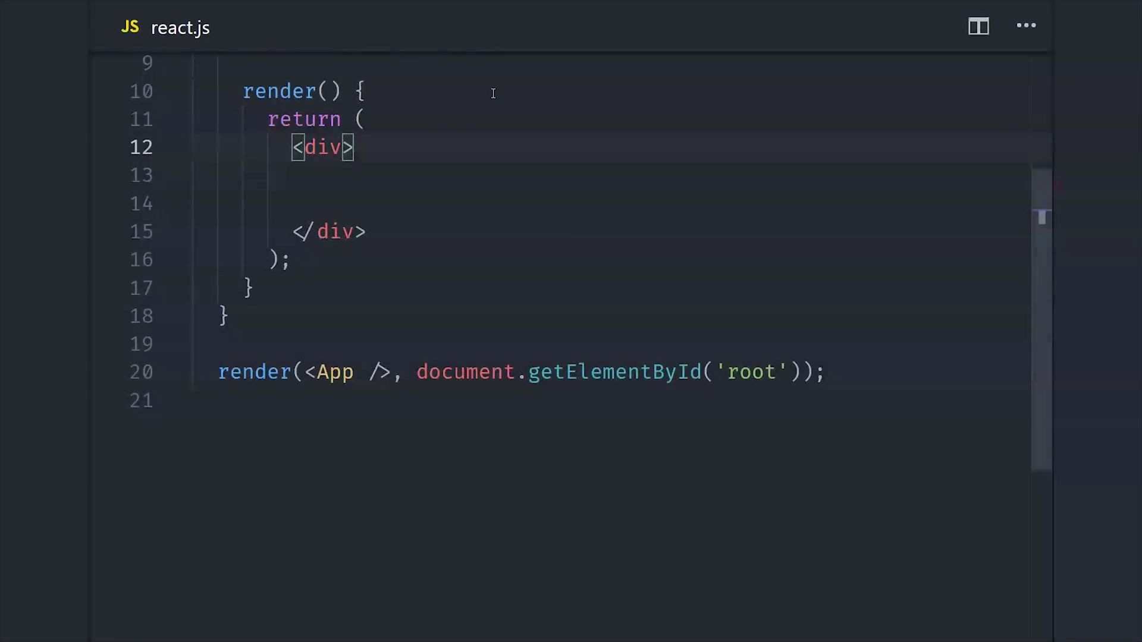
left_click(359, 196)
type("<h1>{this.state.name}</h1>")
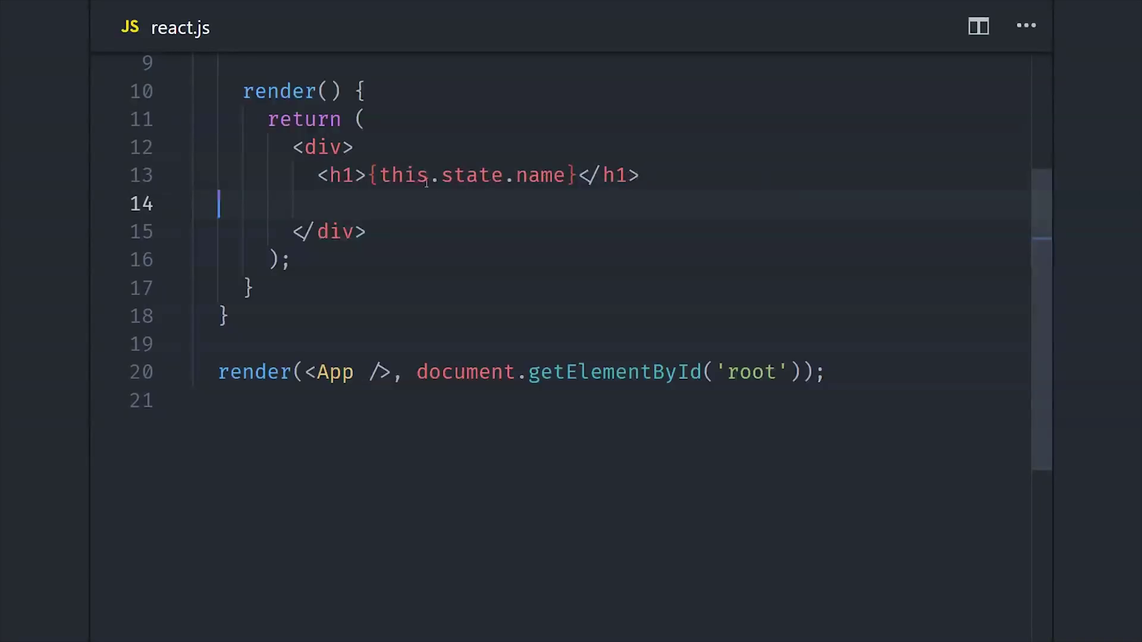
Type a class attribute into the h1 tag and change it to className
left_click(366, 176)
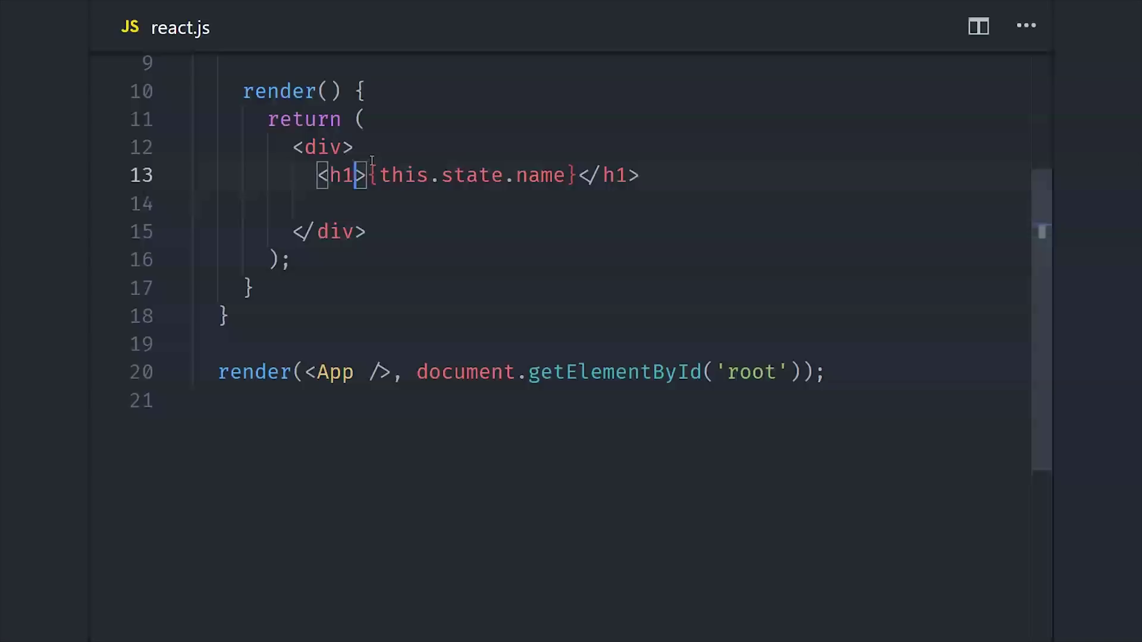
type("class=\"")
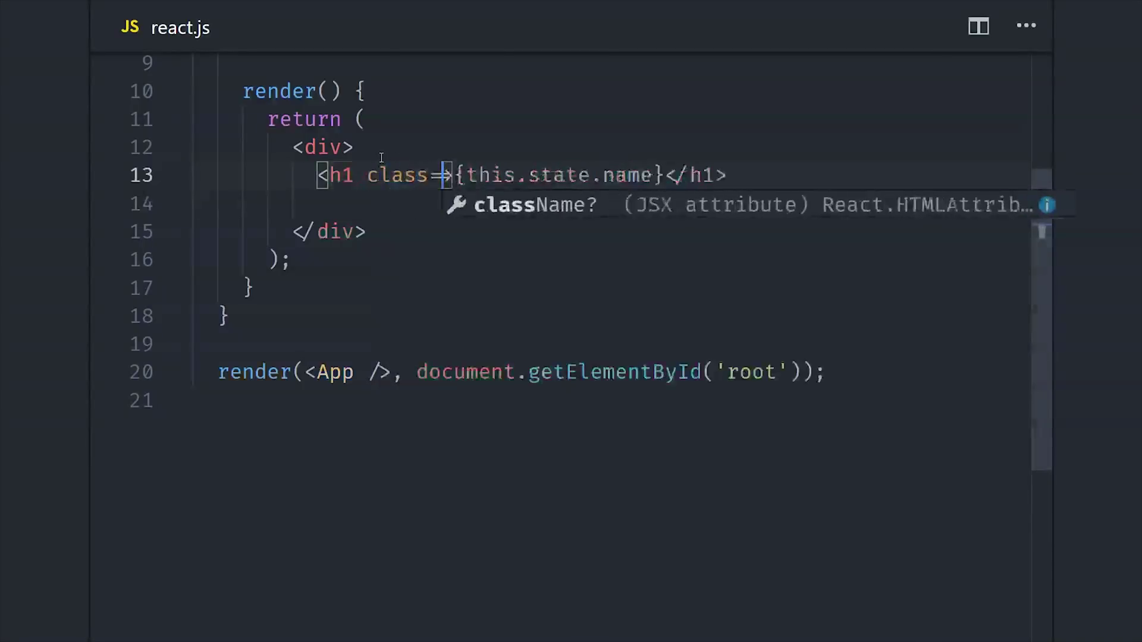
type("afsad")
key("BackSpace")
key("BackSpace")
key("BackSpace")
key("BackSpace")
key("BackSpace")
key("BackSpace")
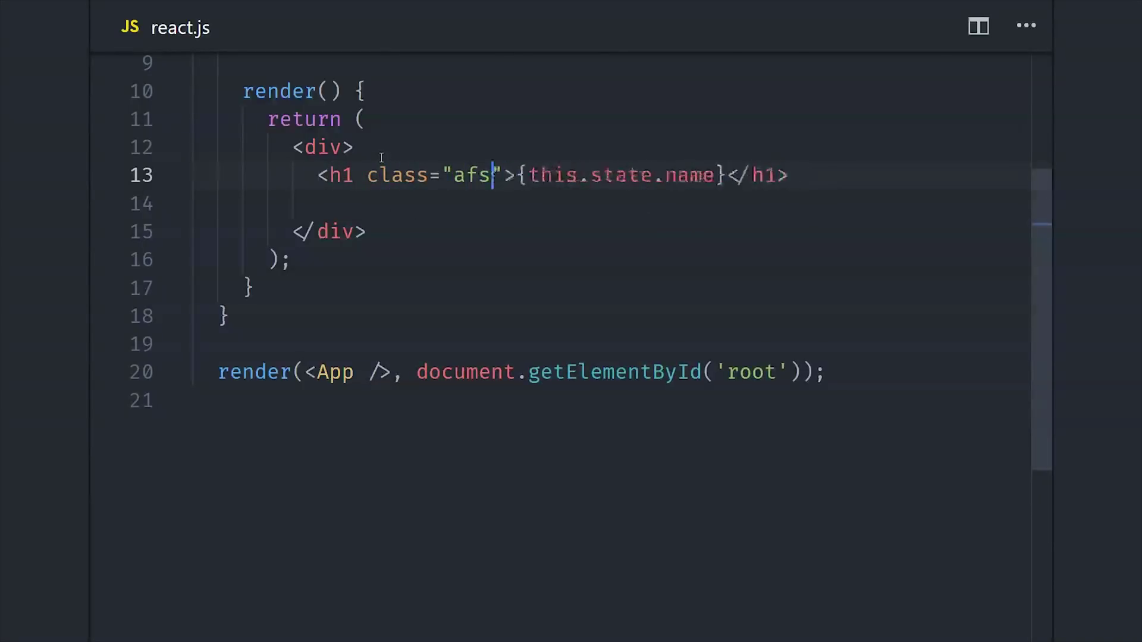
key("BackSpace")
type("name")
key("BackSpace")
key("BackSpace")
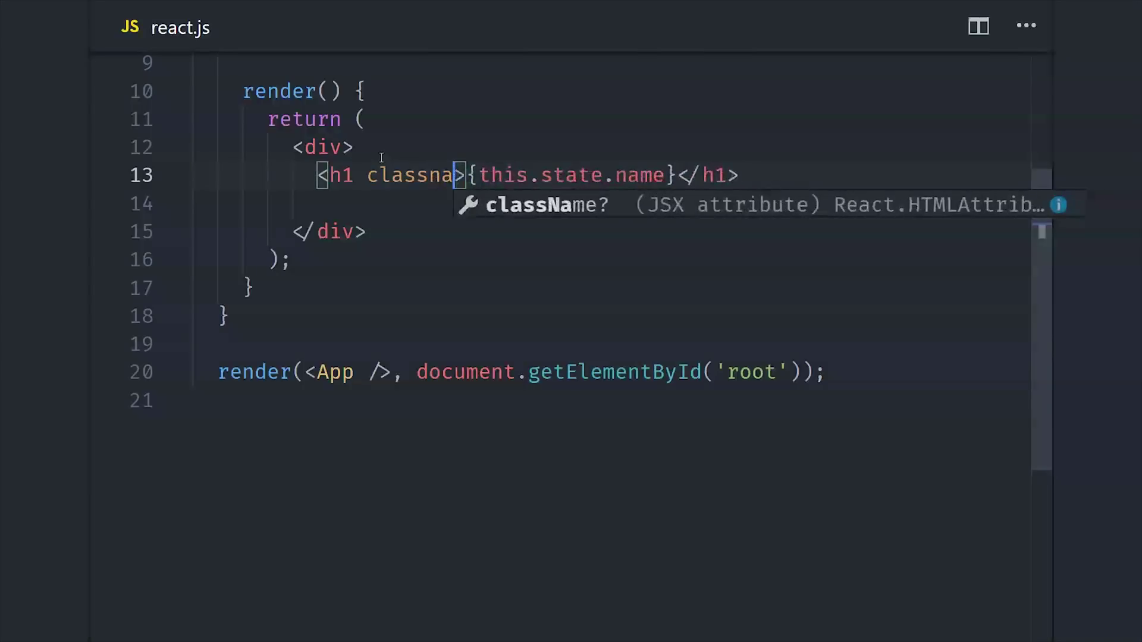
key("Return")
Try placeholder values for the h1's className, then erase the attribute text
type("=\"afd")
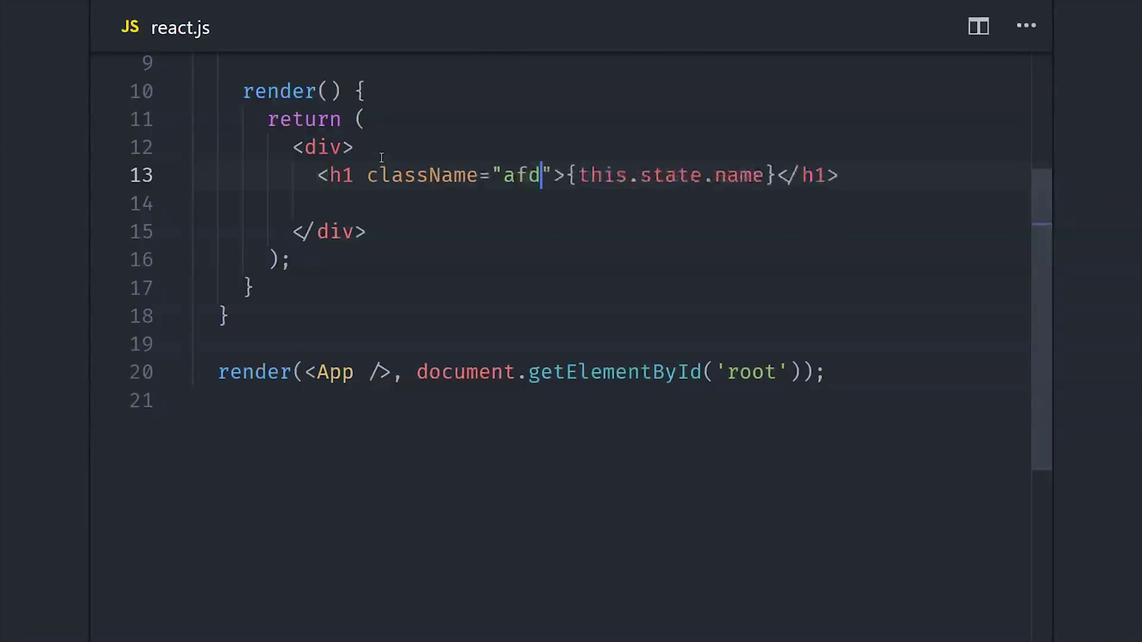
key("BackSpace")
key("BackSpace")
type("asdf")
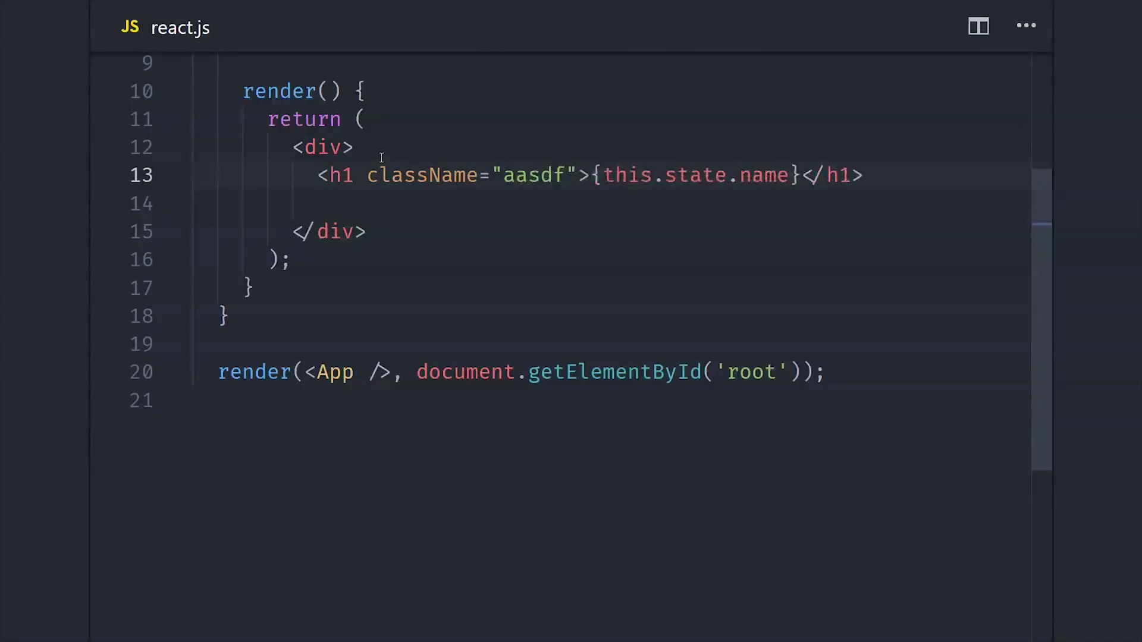
key("BackSpace")
key("BackSpace")
key("BackSpace")
key("BackSpace")
key("BackSpace")
key("BackSpace")
key("BackSpace")
key("BackSpace")
key("BackSpace")
key("BackSpace")
key("BackSpace")
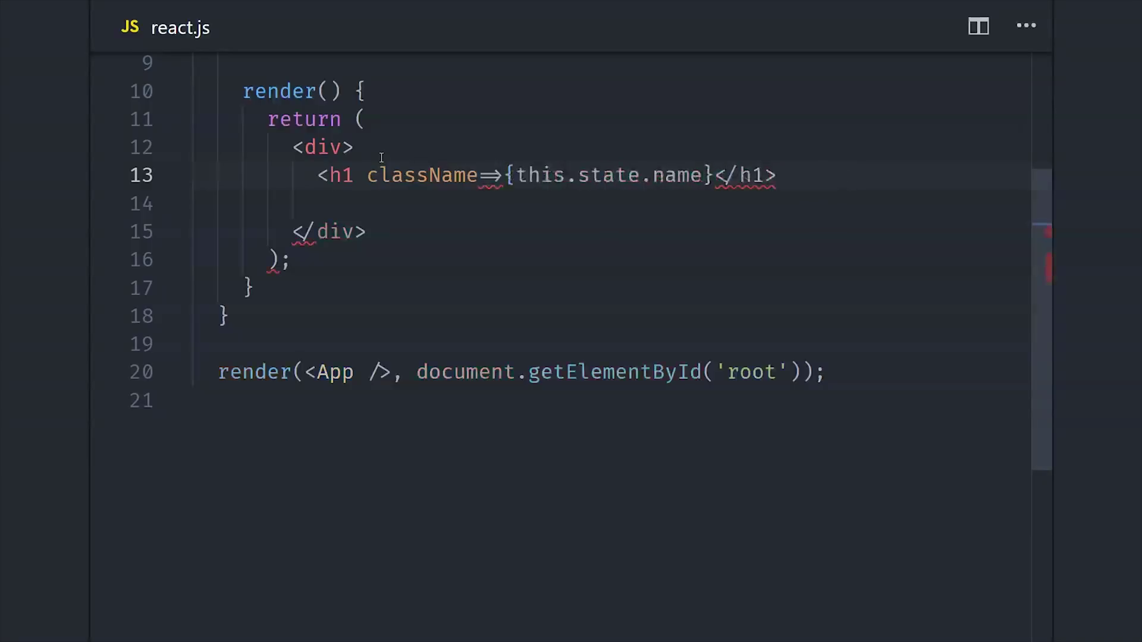
key("BackSpace")
key("BackSpace")
key("BackSpace")
key("BackSpace")
key("BackSpace")
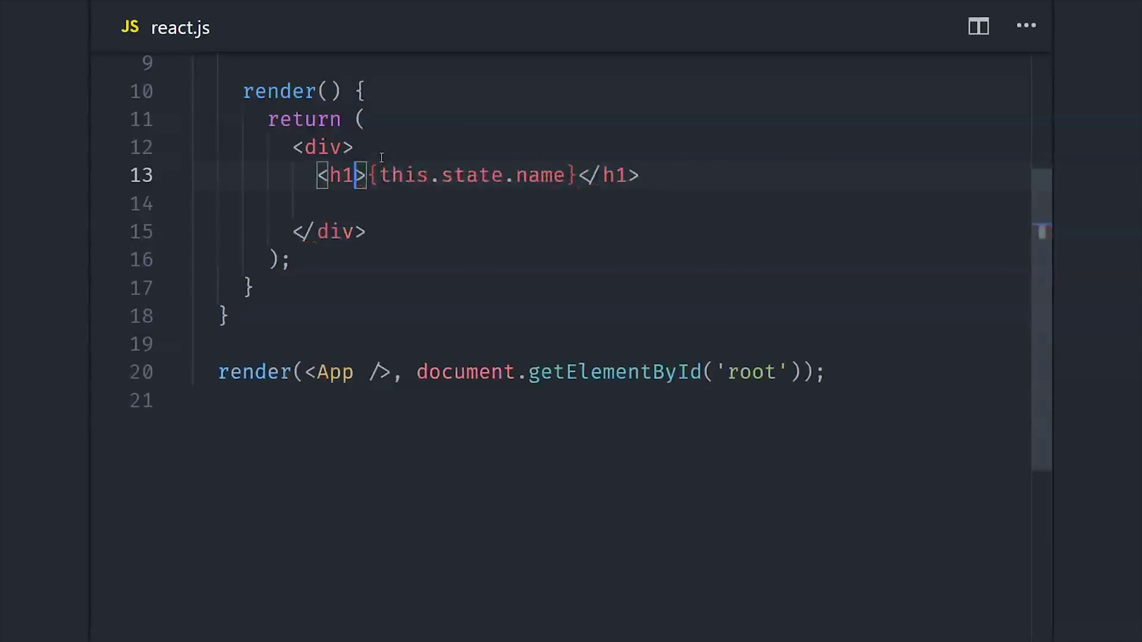
type("className=\"")
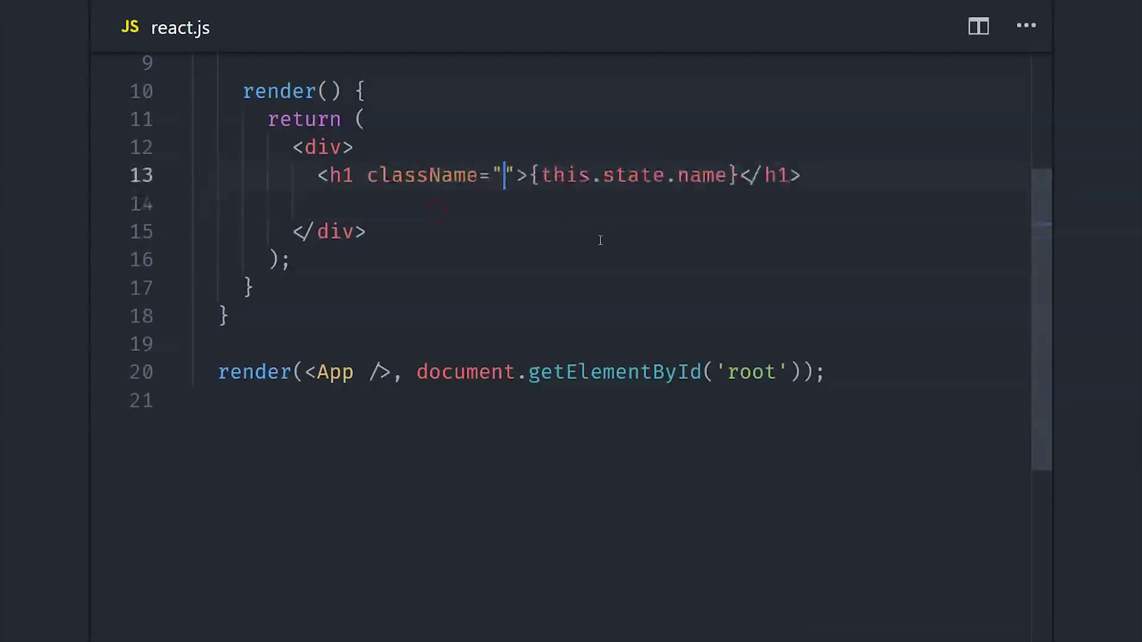
type("afd")
key("BackSpace")
key("BackSpace")
key("BackSpace")
key("BackSpace")
key("BackSpace")
key("BackSpace")
key("BackSpace")
key("BackSpace")
key("BackSpace")
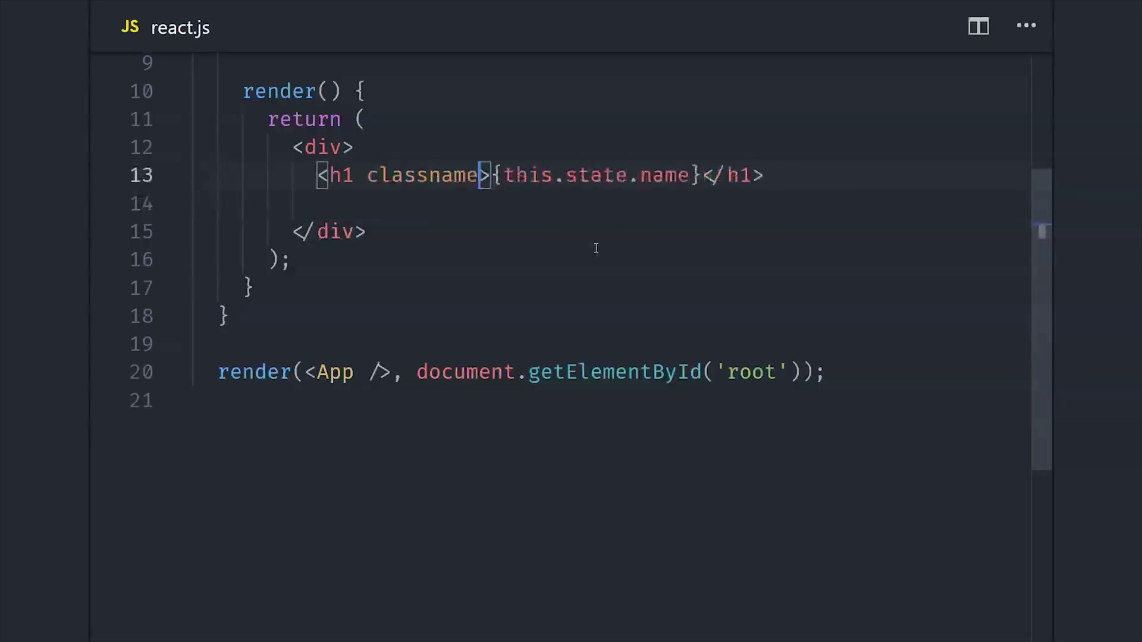
Undo the className edits and make the items.map callback return <h3>{item}</h3>
type("=\"")
key("ctrl+z")
key("ctrl+z")
key("ctrl+z")
key("ctrl+z")
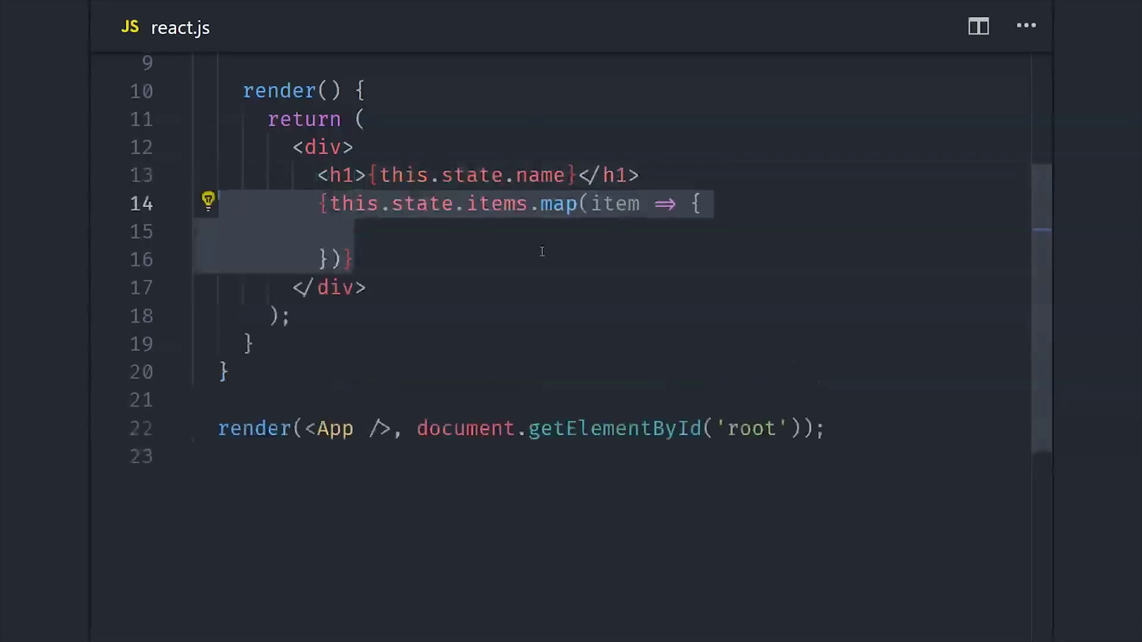
left_click(542, 252)
key("Up")
key("Up")
key("Home")
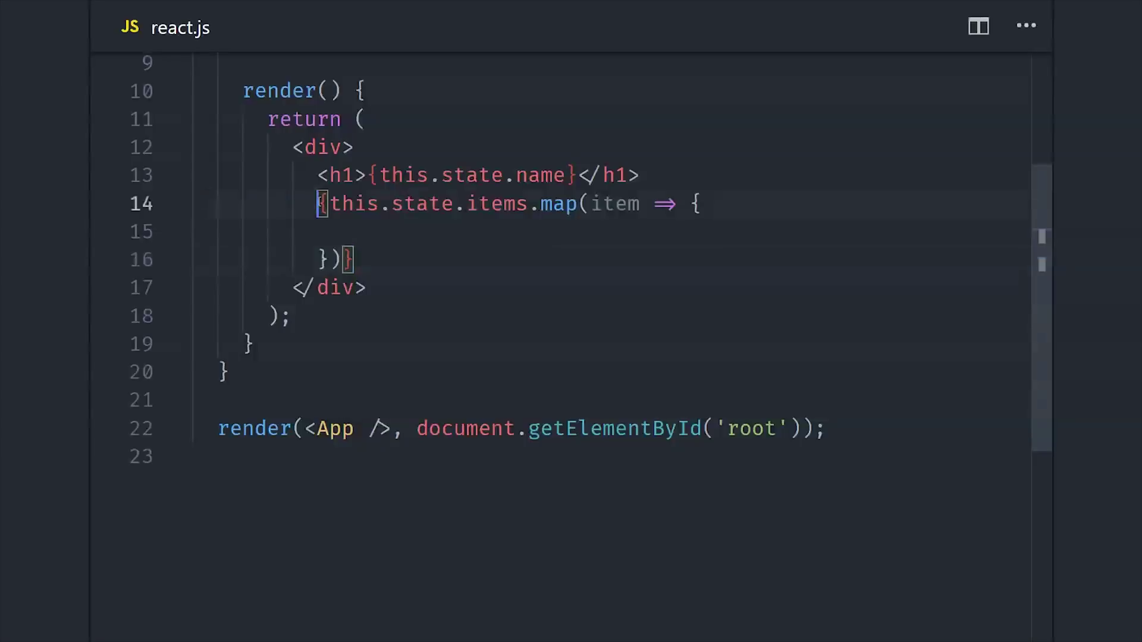
left_click_drag(317, 204, 721, 247)
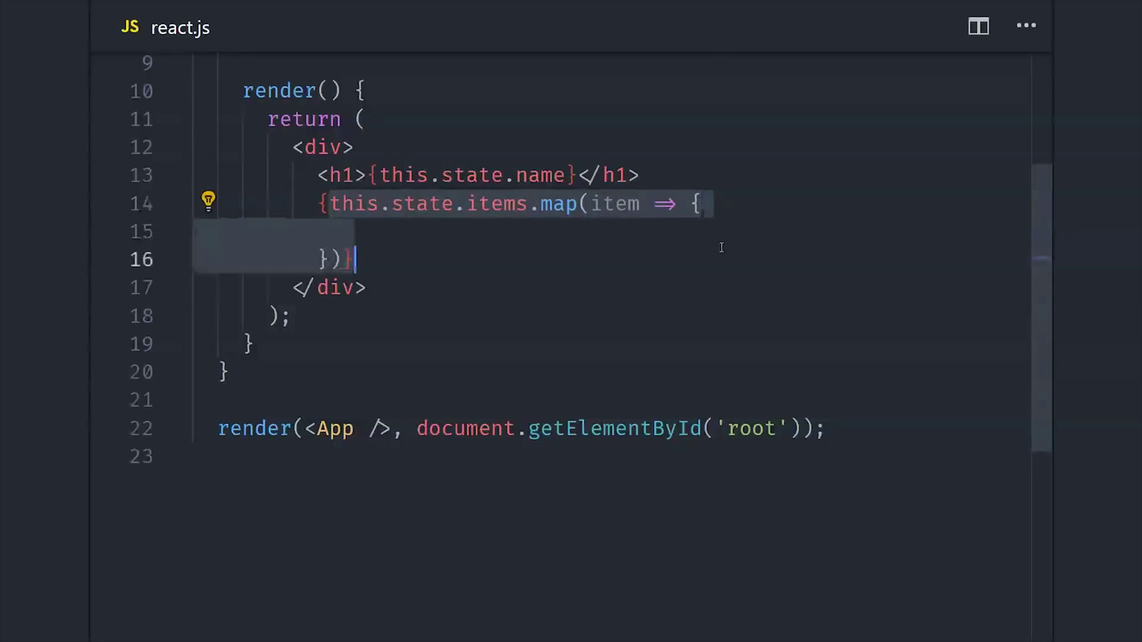
left_click(480, 235)
type("return <h3>{item}</h3>")
key("Down")
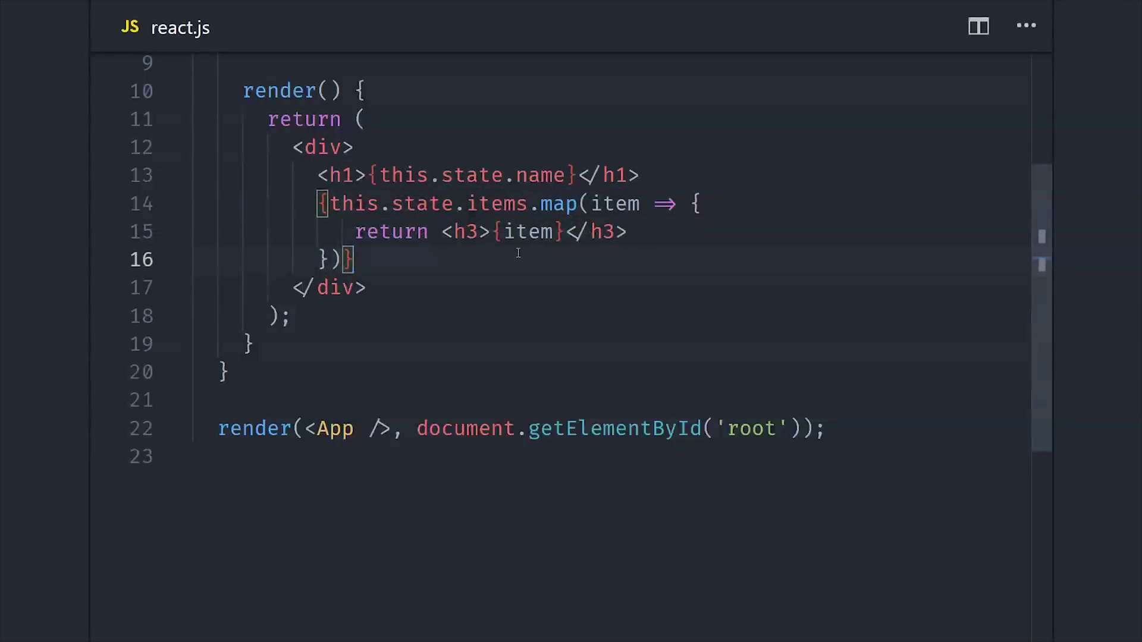
left_click(444, 233)
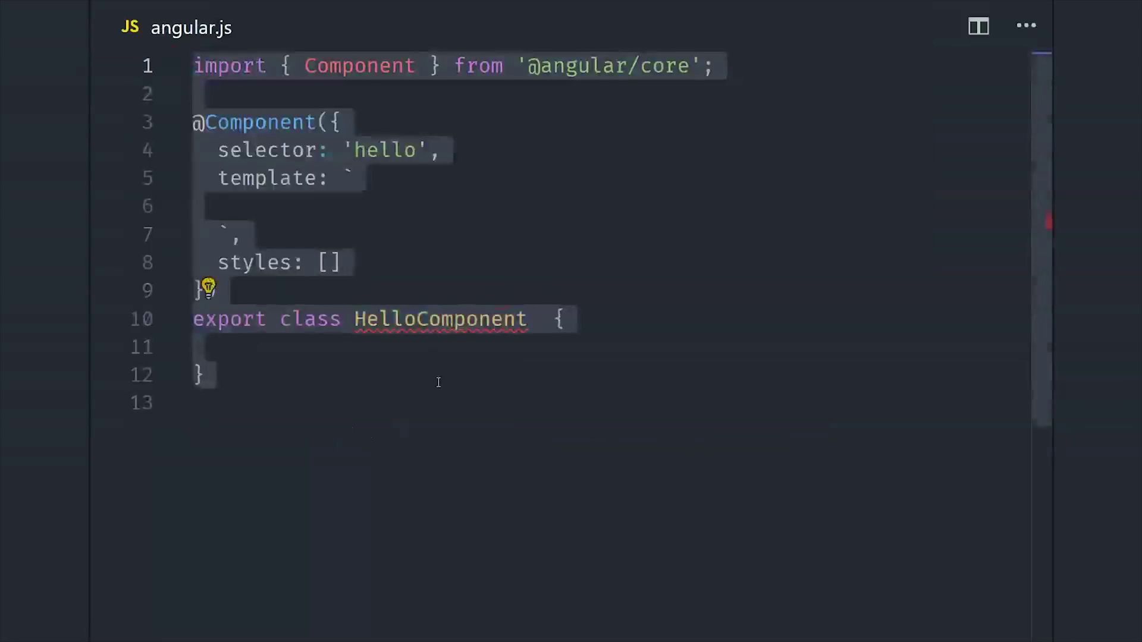
In angular.js, paste name = 'Angular'; and items = [1,2,3]; into the HelloComponent class body
left_click(438, 383)
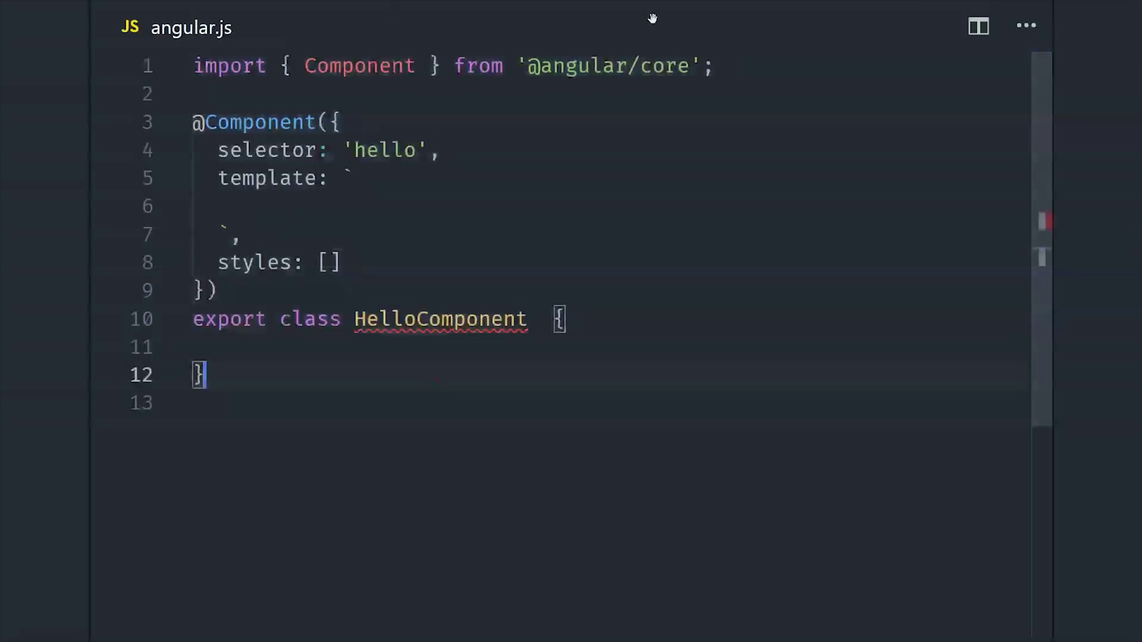
left_click(456, 285)
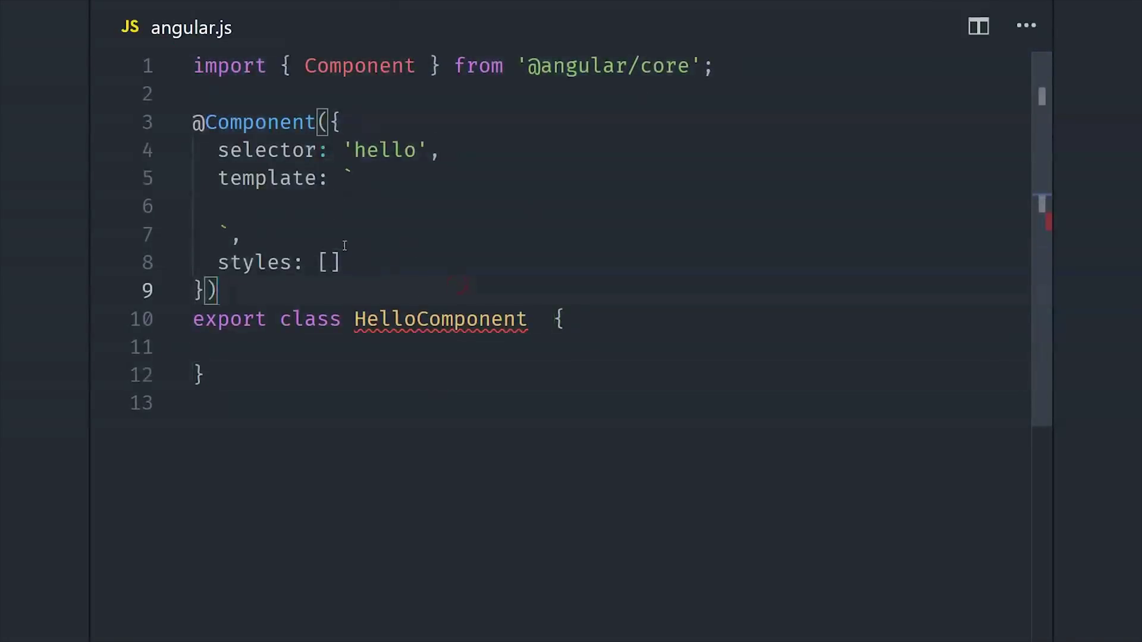
left_click(341, 354)
type("name = 'Angular';")
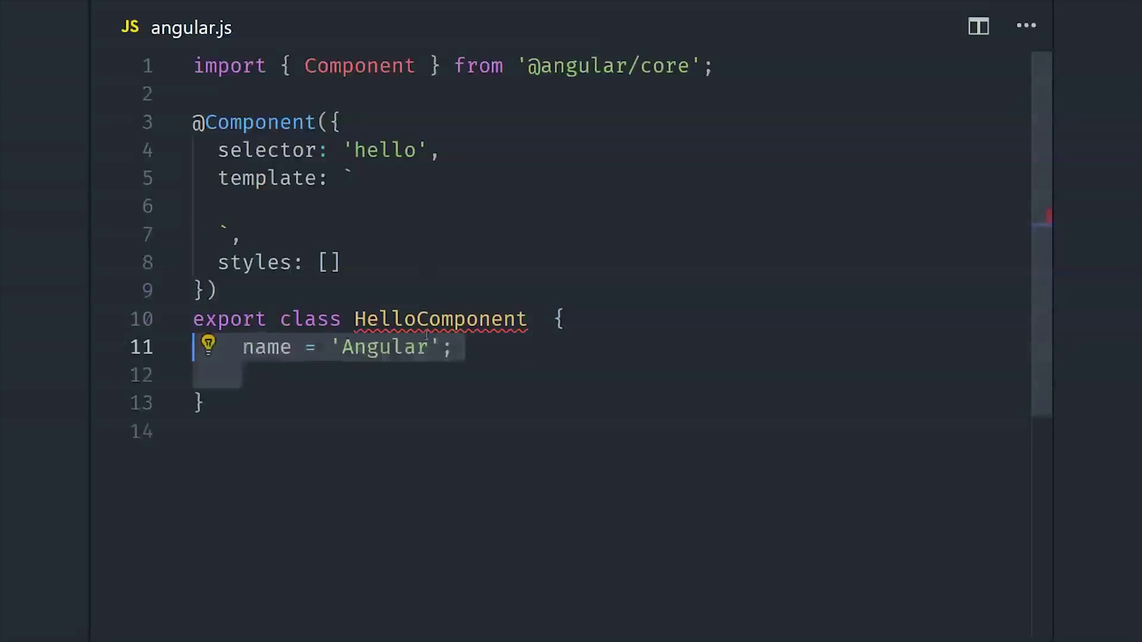
type("items = [1,2,3];")
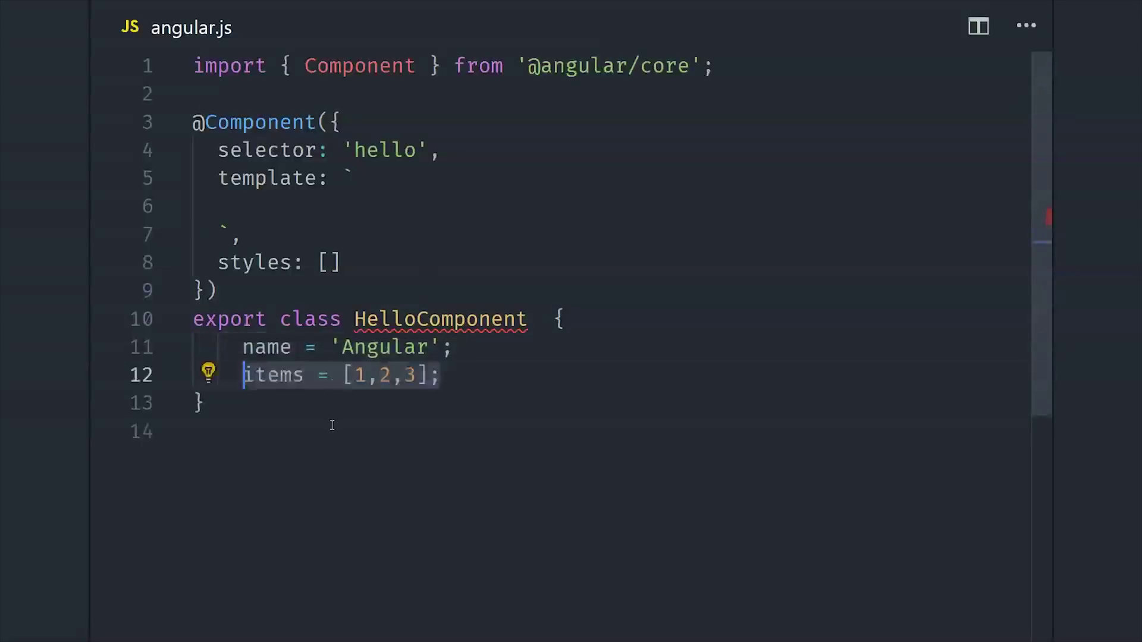
left_click(331, 425)
left_click(500, 383)
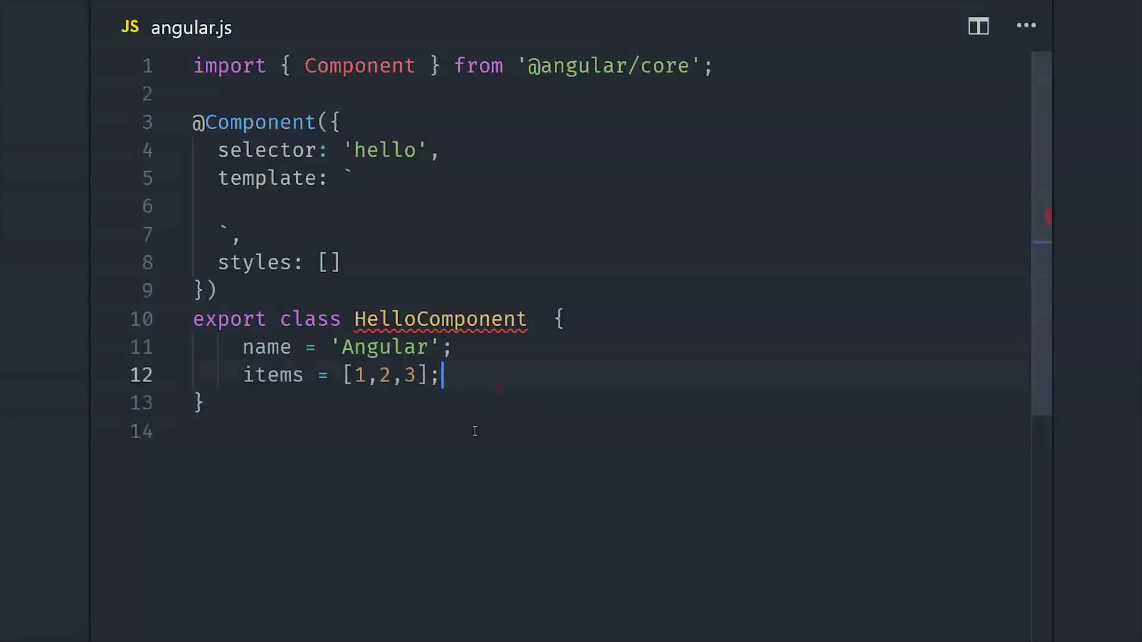
left_click(232, 347)
left_click_drag(232, 347, 474, 376)
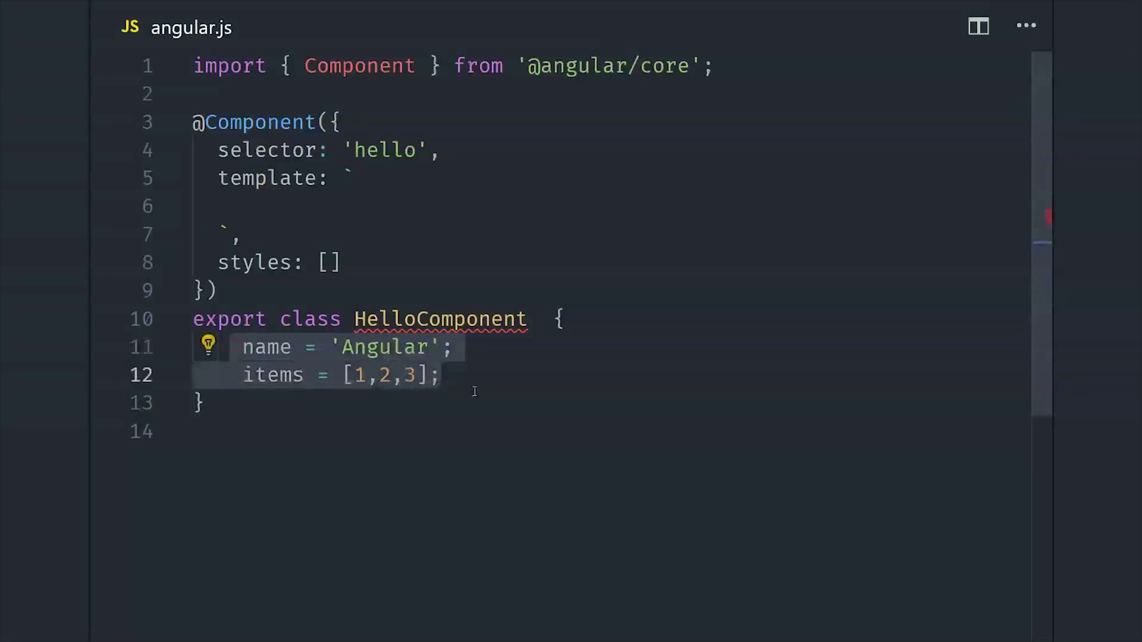
left_click(300, 209)
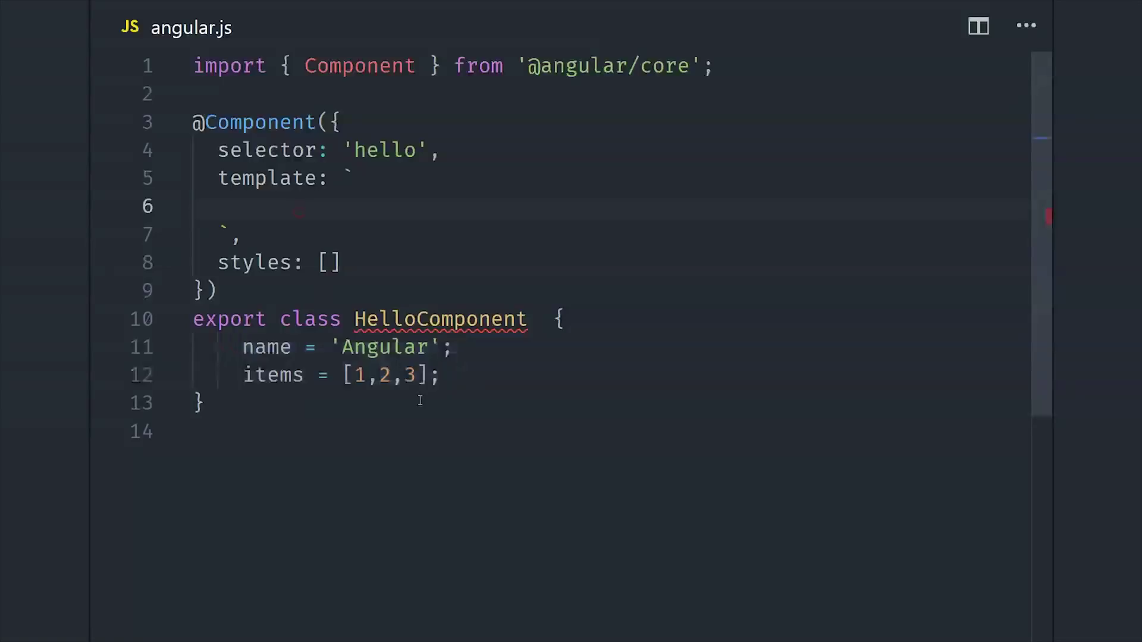
Insert an <h1>Hello {{ name }}!</h1> heading into the empty template
left_click(386, 438)
key("ctrl+y")
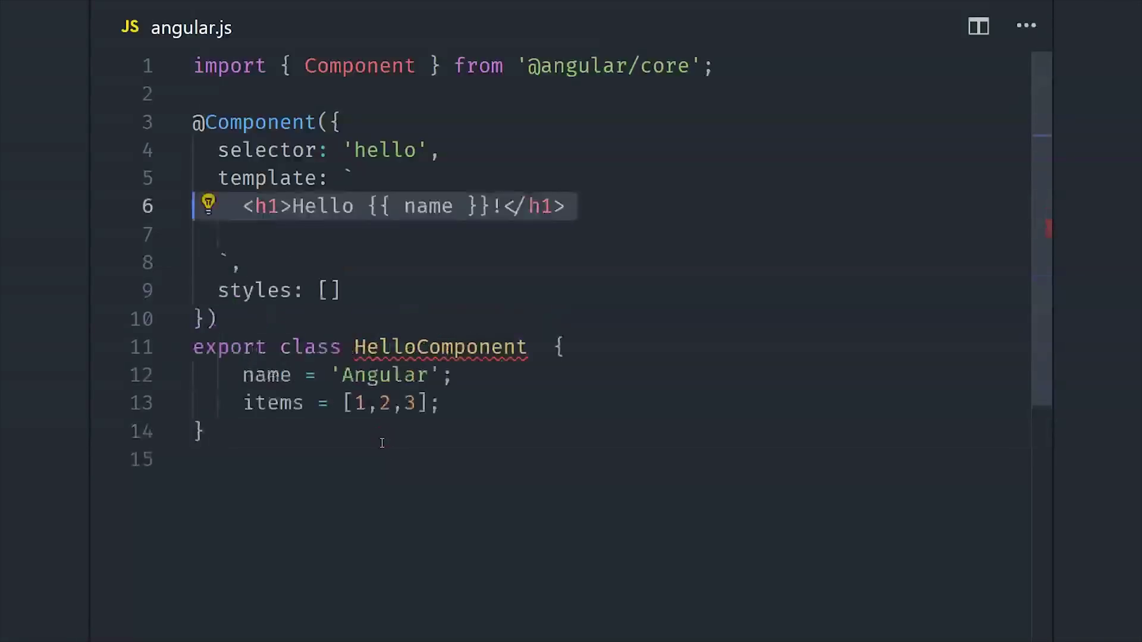
left_click(379, 441)
left_click(293, 206)
key("shift+Down")
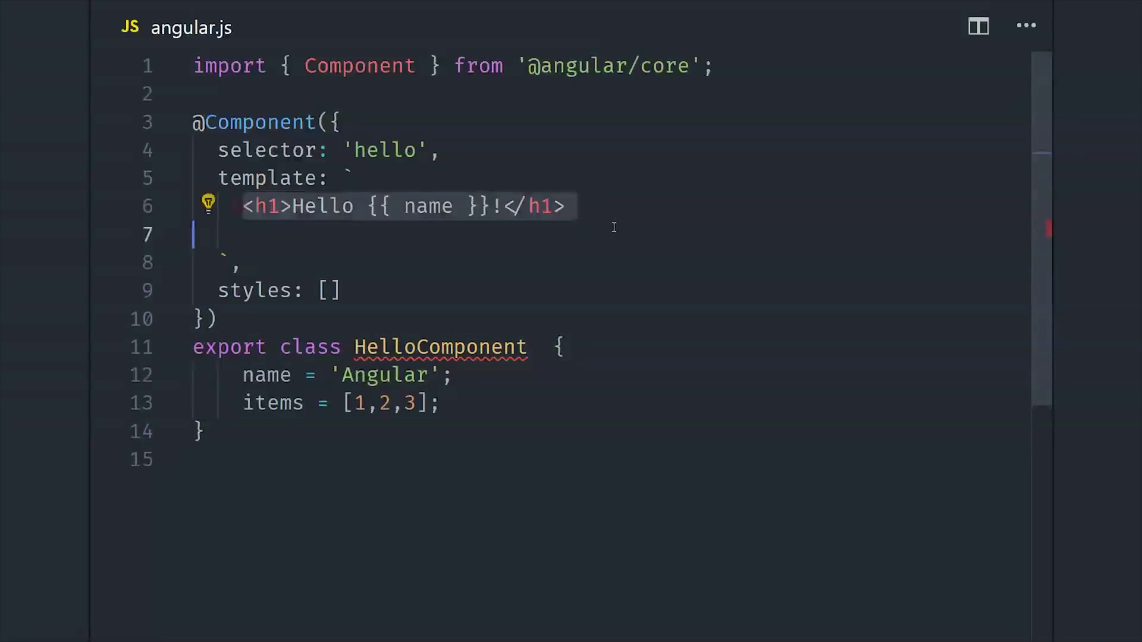
Add a <div *ngFor="let item of items"> showing {{ item }} below the heading
key("ctrl+y")
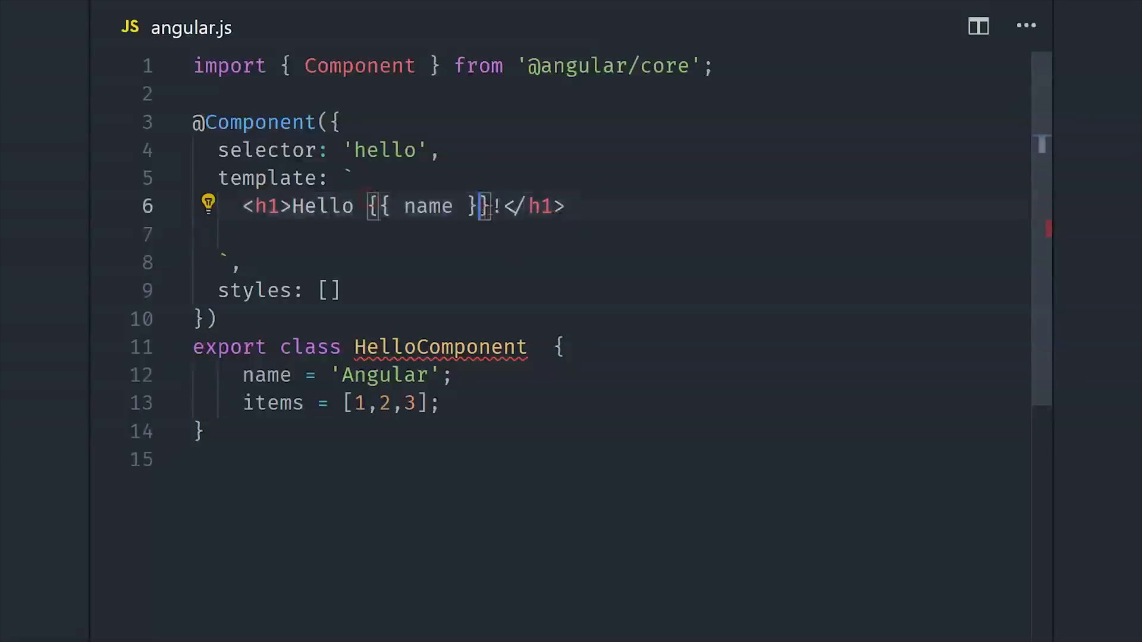
key("ctrl+y")
key("ctrl+y")
key("ctrl+y")
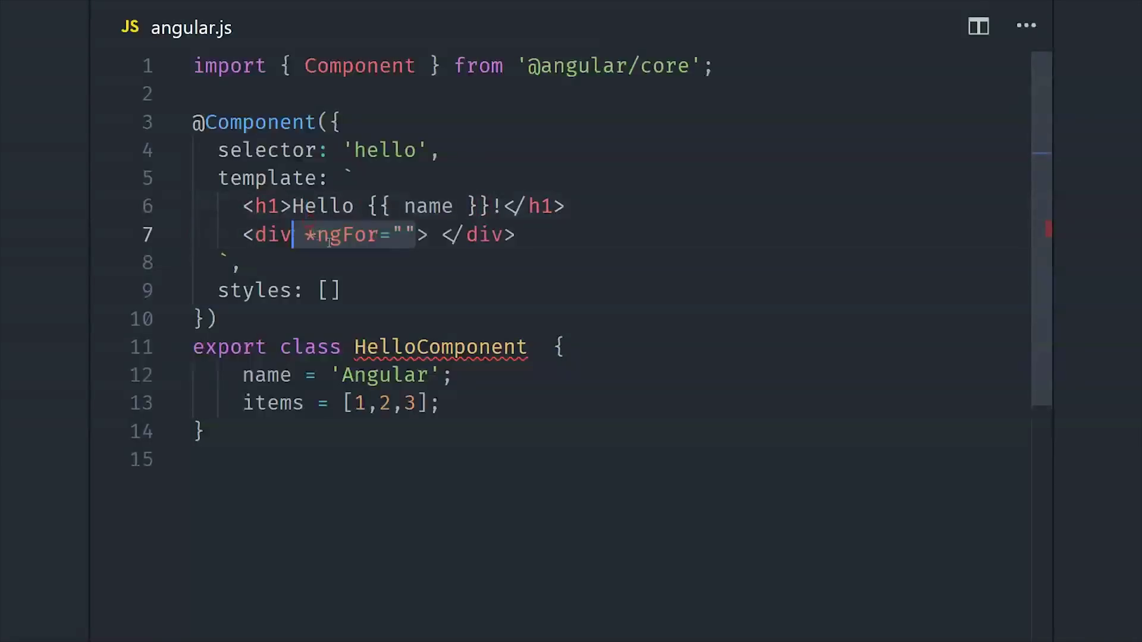
key("ctrl+y")
left_click_drag(308, 234, 385, 233)
left_click(399, 234)
key("ctrl+y")
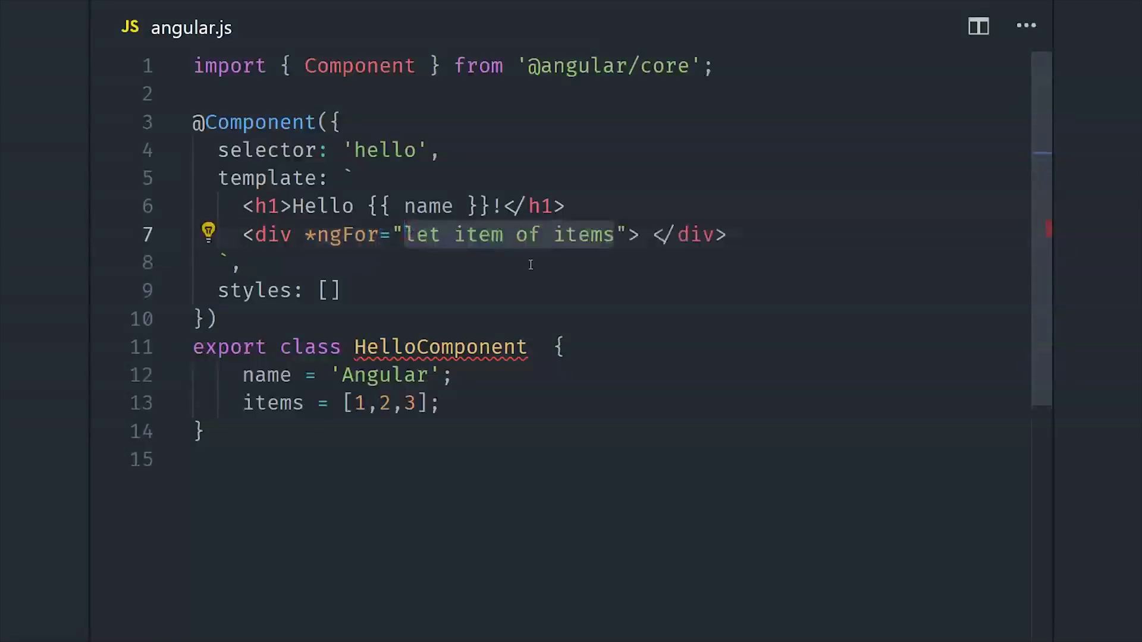
key("ctrl+y")
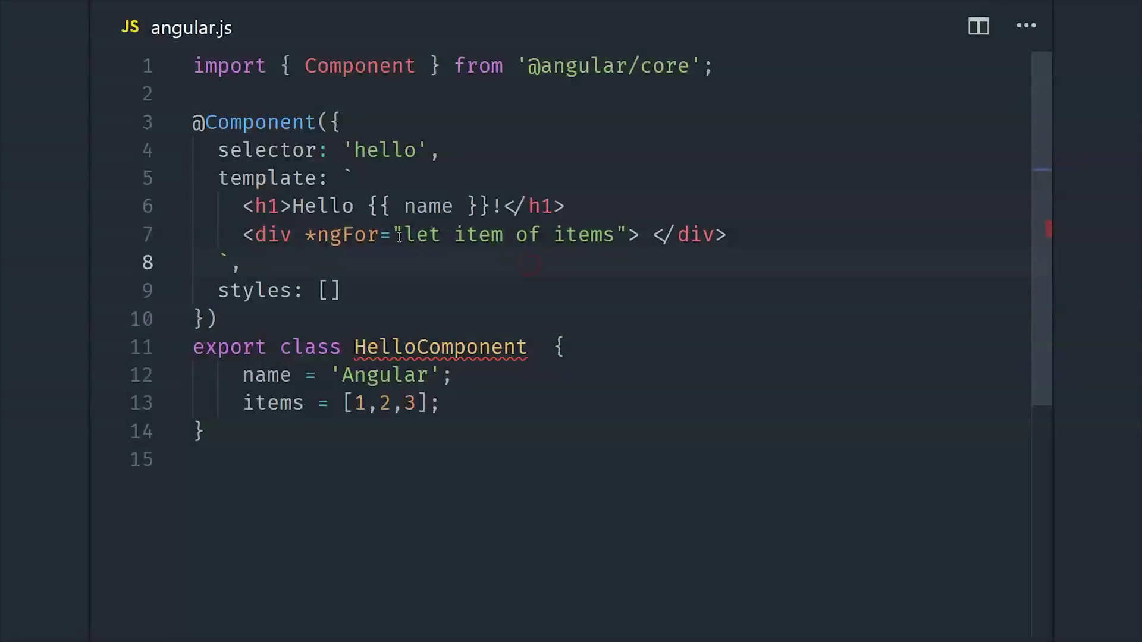
left_click(515, 235)
key("ctrl+y")
key("ctrl+y")
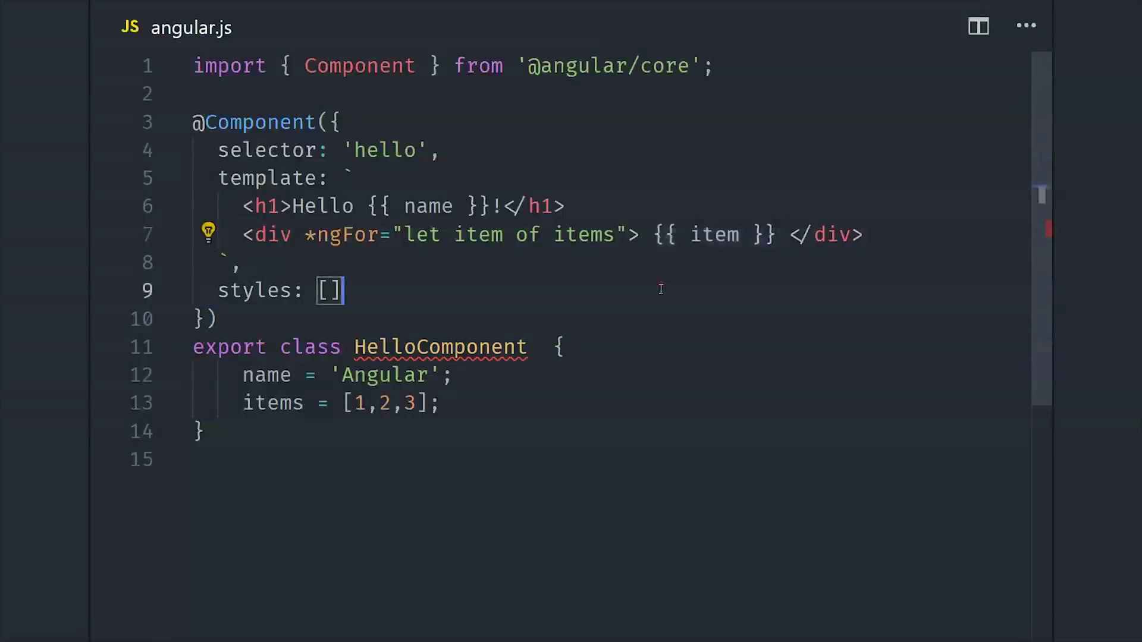
left_click_drag(652, 240, 778, 238)
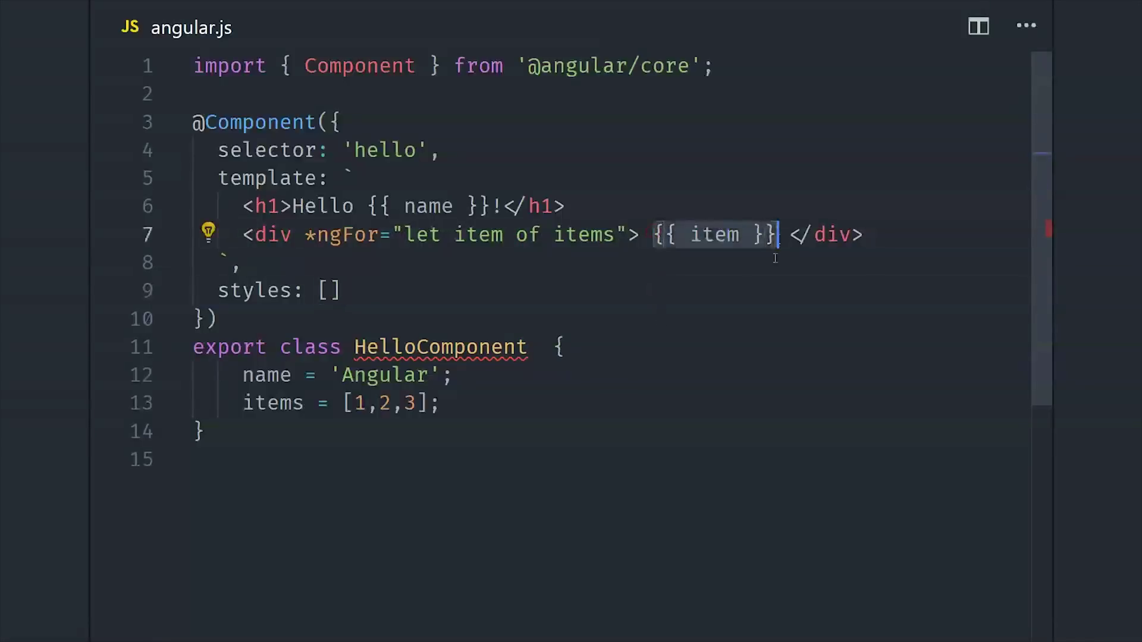
left_click(678, 374)
left_click(658, 324)
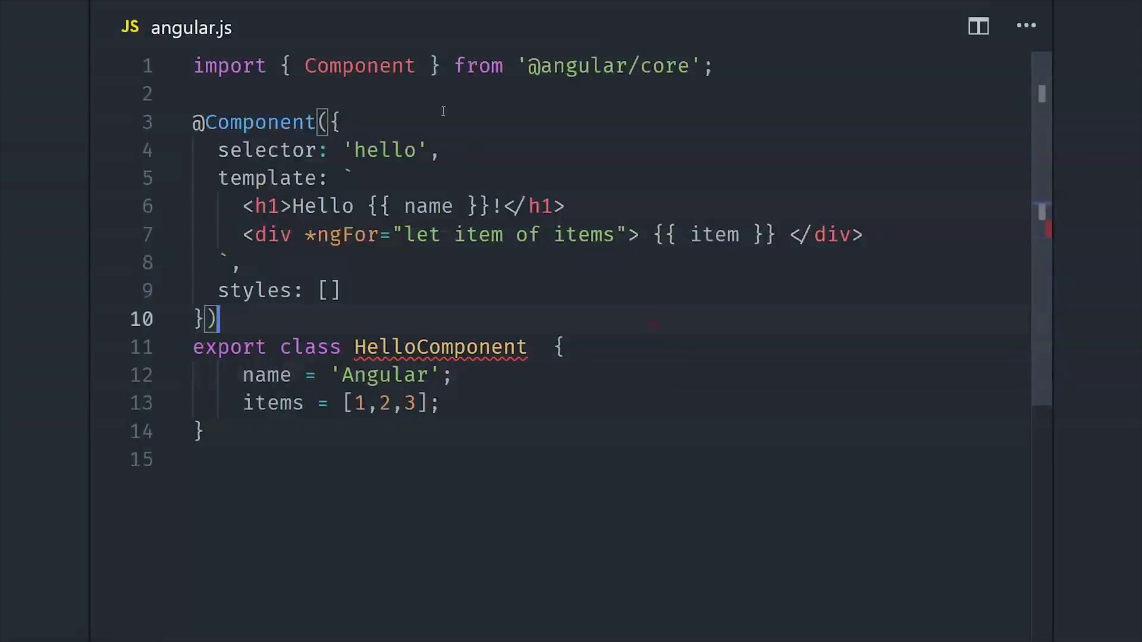
left_click(412, 297)
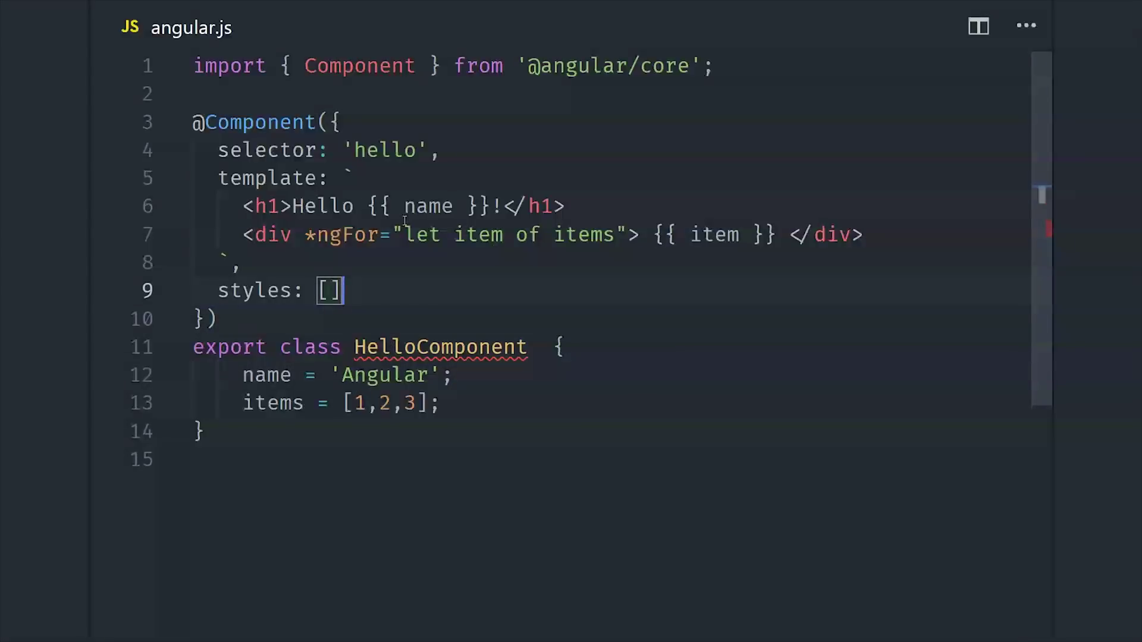
left_click(306, 235)
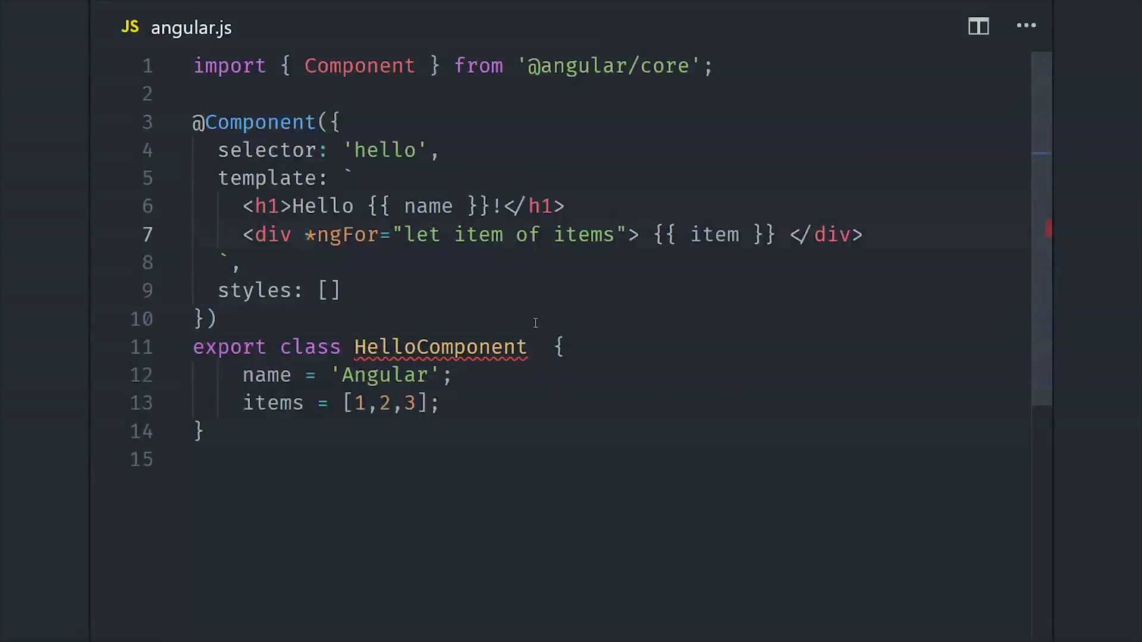
left_click(454, 406)
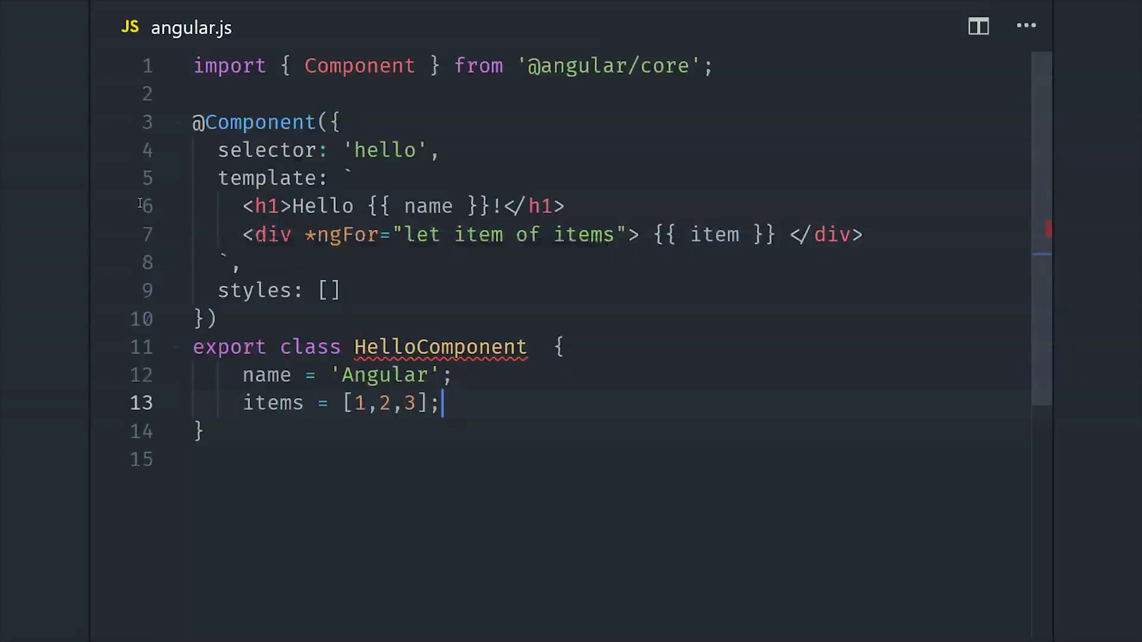